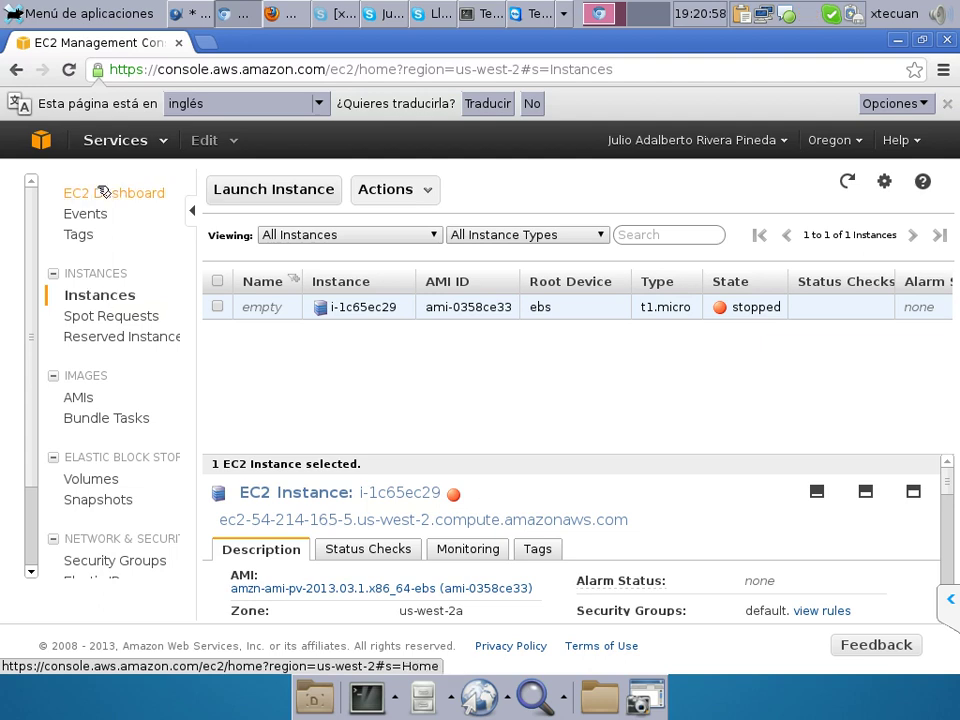
Open the inbound rules of the default security group from the EC2 dashboard's resources
{"action": "left_click", "coordinate": [101, 195]}
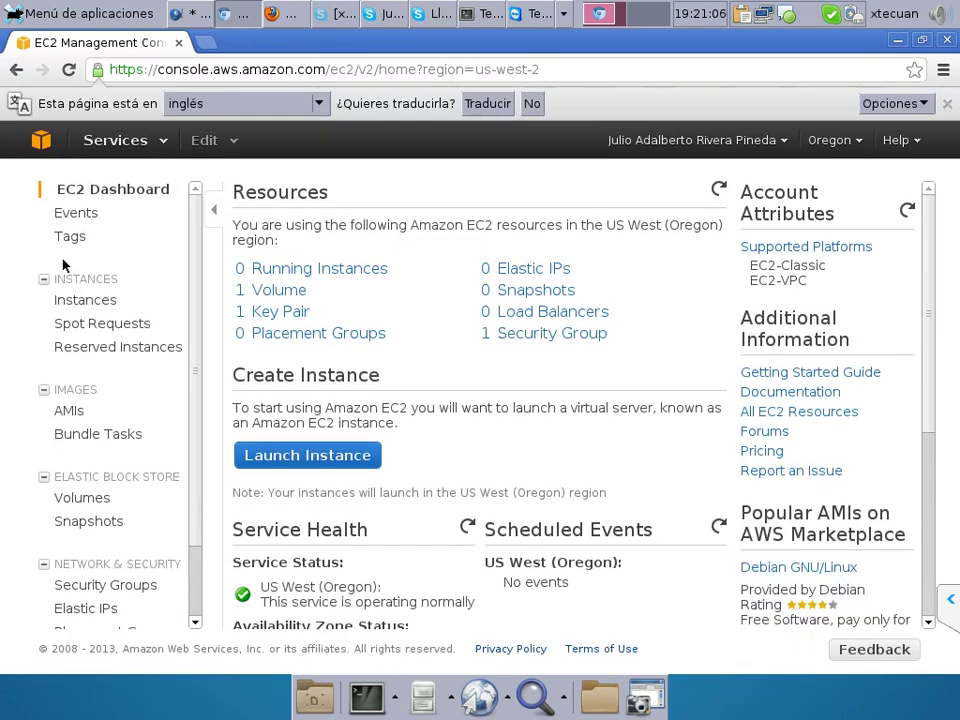
{"action": "left_click", "coordinate": [572, 334]}
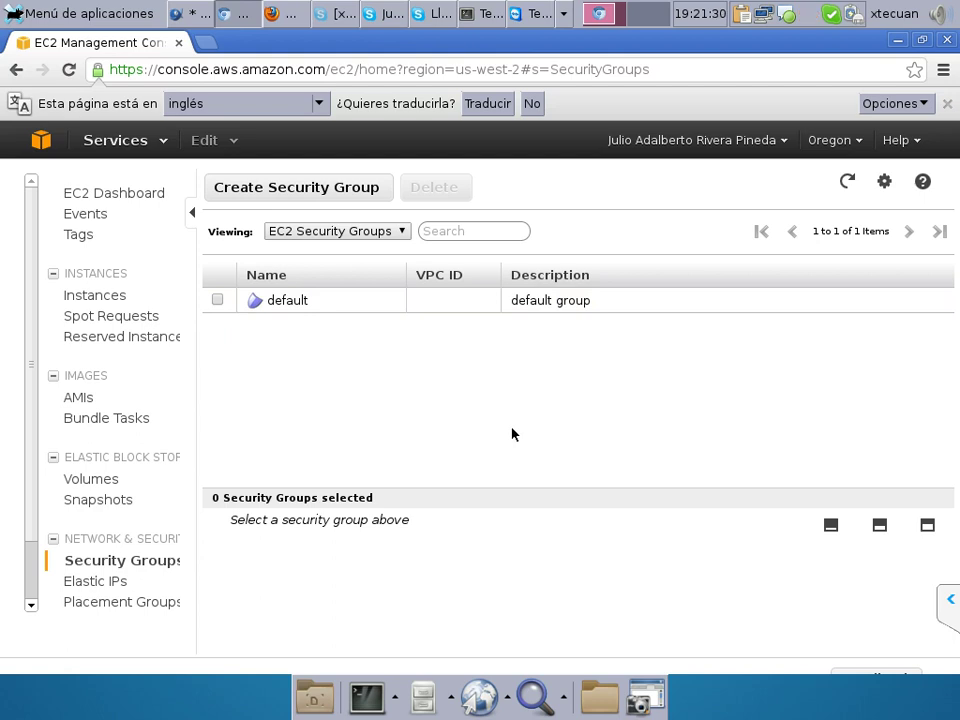
{"action": "left_click", "coordinate": [557, 301]}
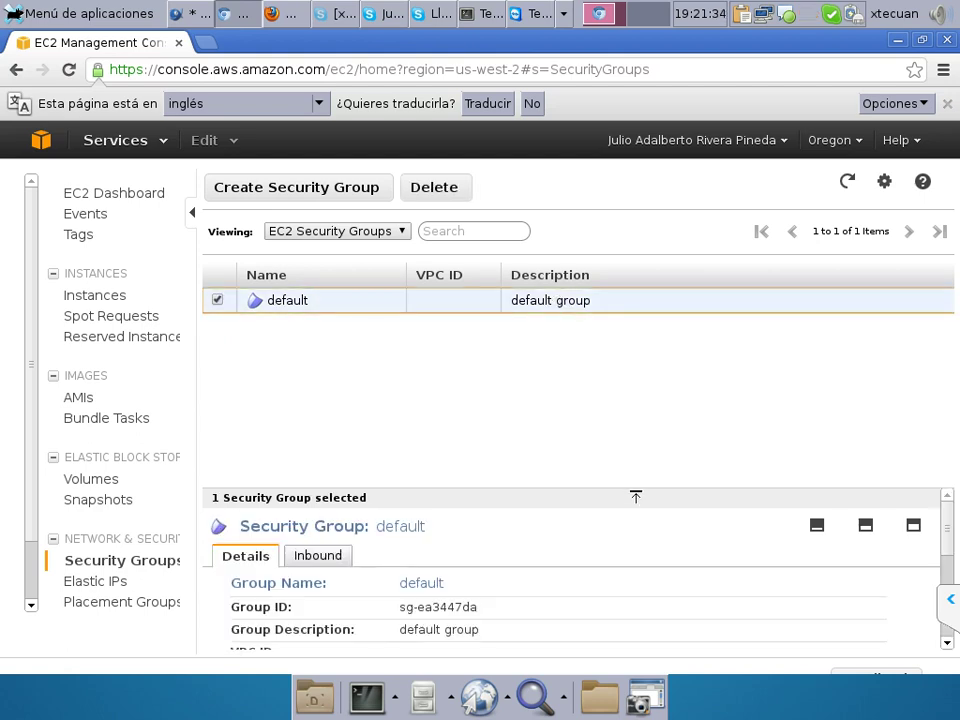
{"action": "left_click_drag", "start_coordinate": [636, 497], "coordinate": [649, 330]}
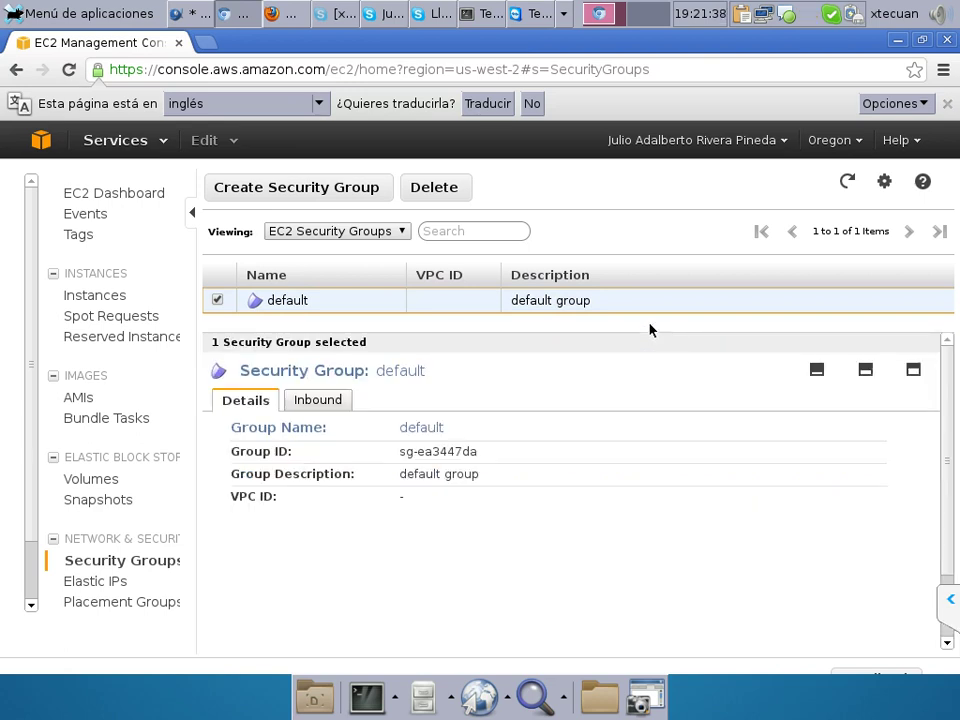
{"action": "left_click", "coordinate": [320, 402]}
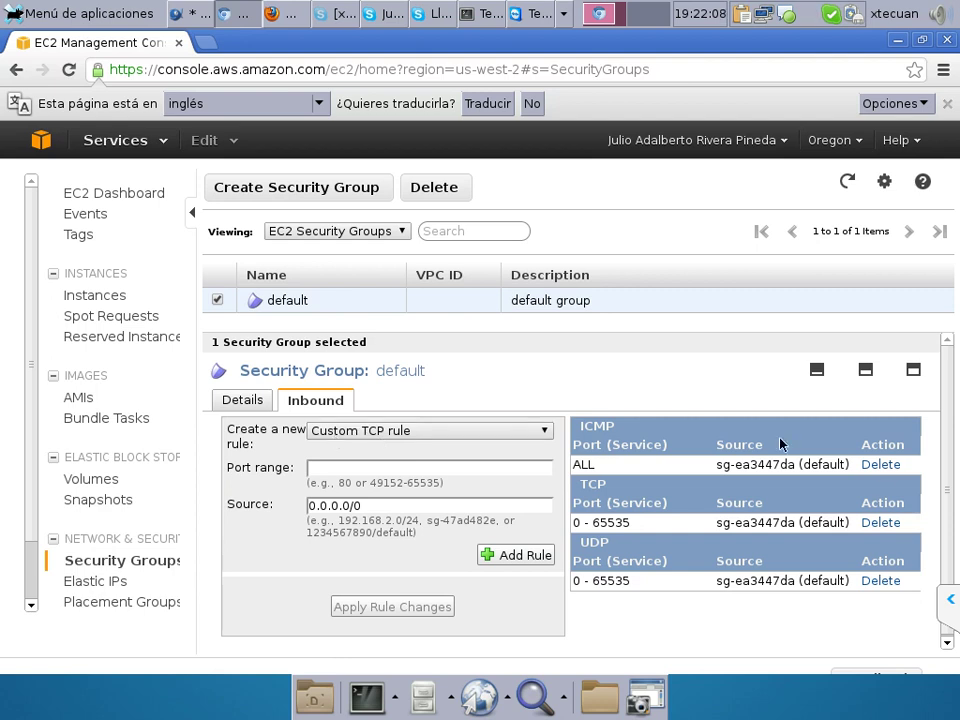
{"action": "left_click", "coordinate": [890, 466]}
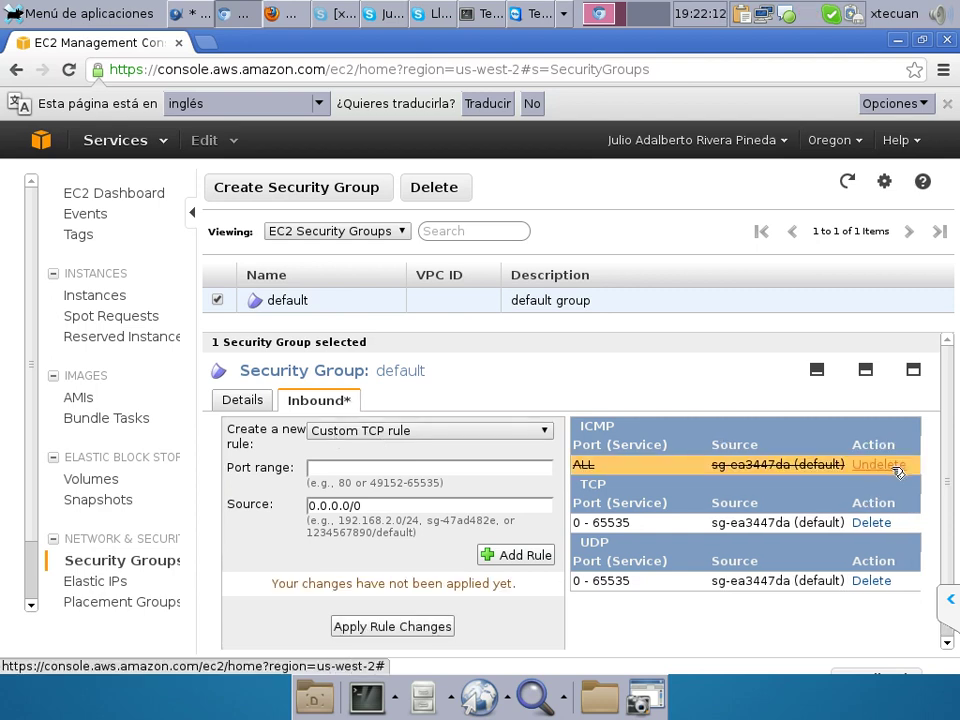
{"action": "left_click", "coordinate": [884, 524]}
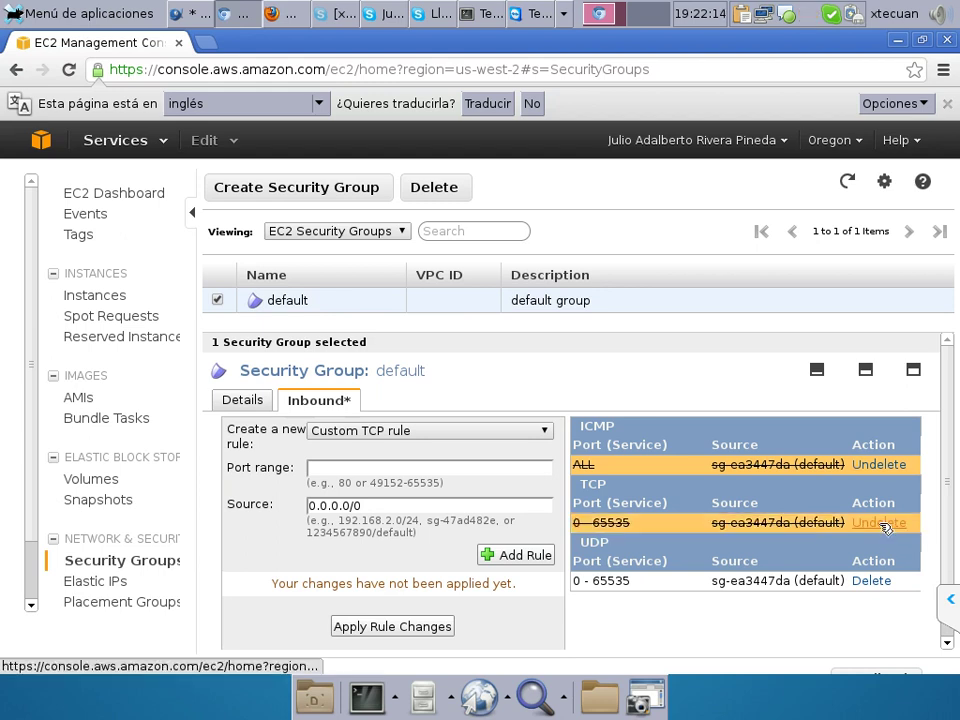
{"action": "left_click", "coordinate": [869, 580]}
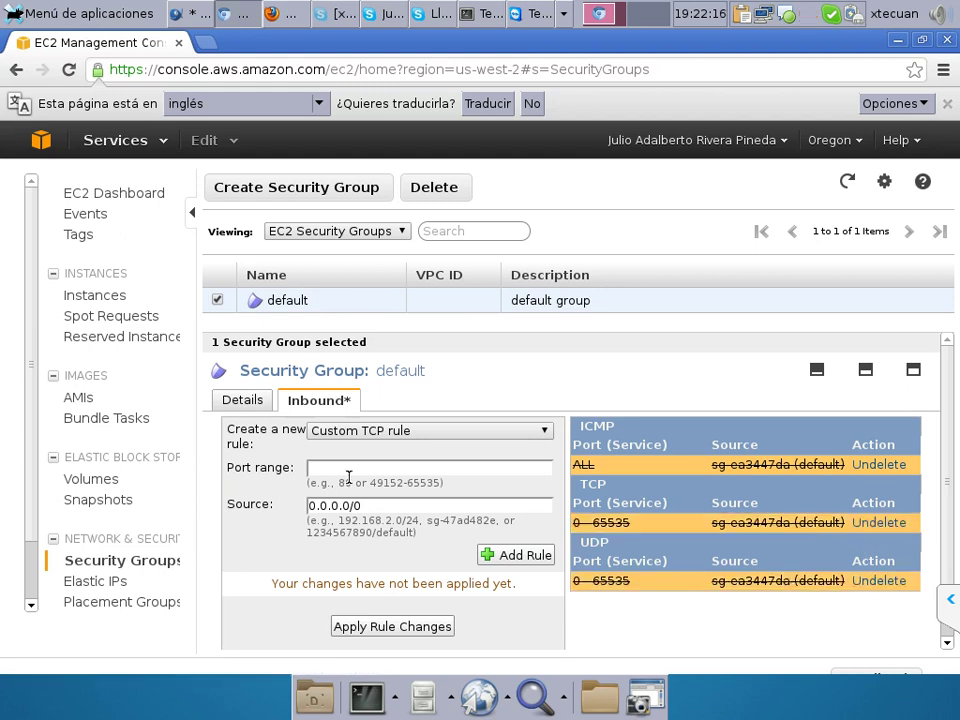
{"action": "left_click", "coordinate": [372, 432]}
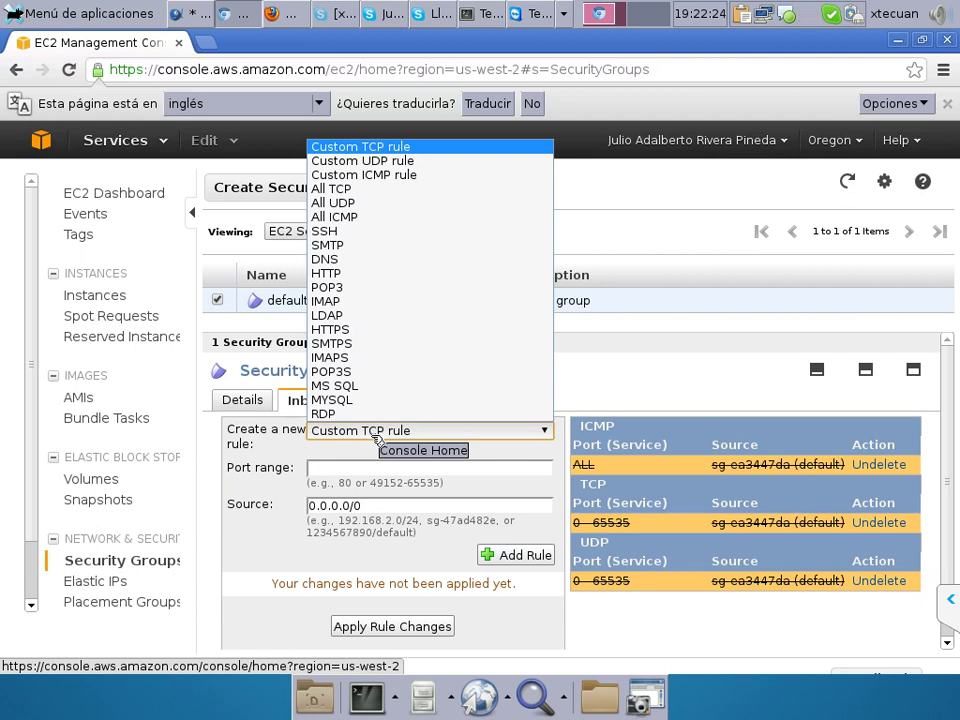
{"action": "left_click", "coordinate": [402, 456]}
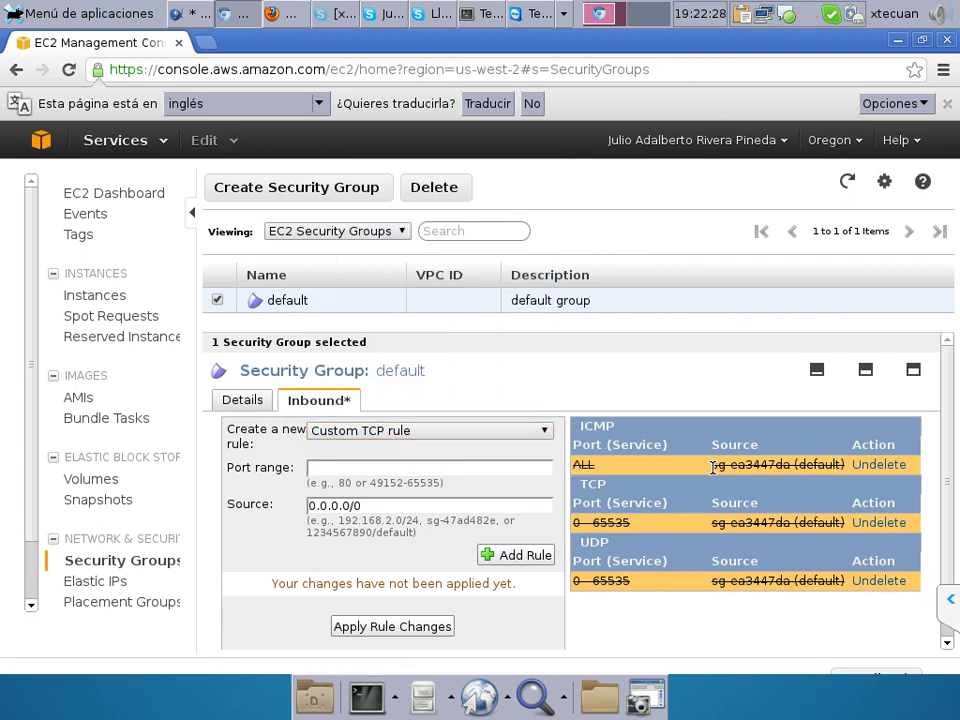
{"action": "left_click", "coordinate": [892, 466]}
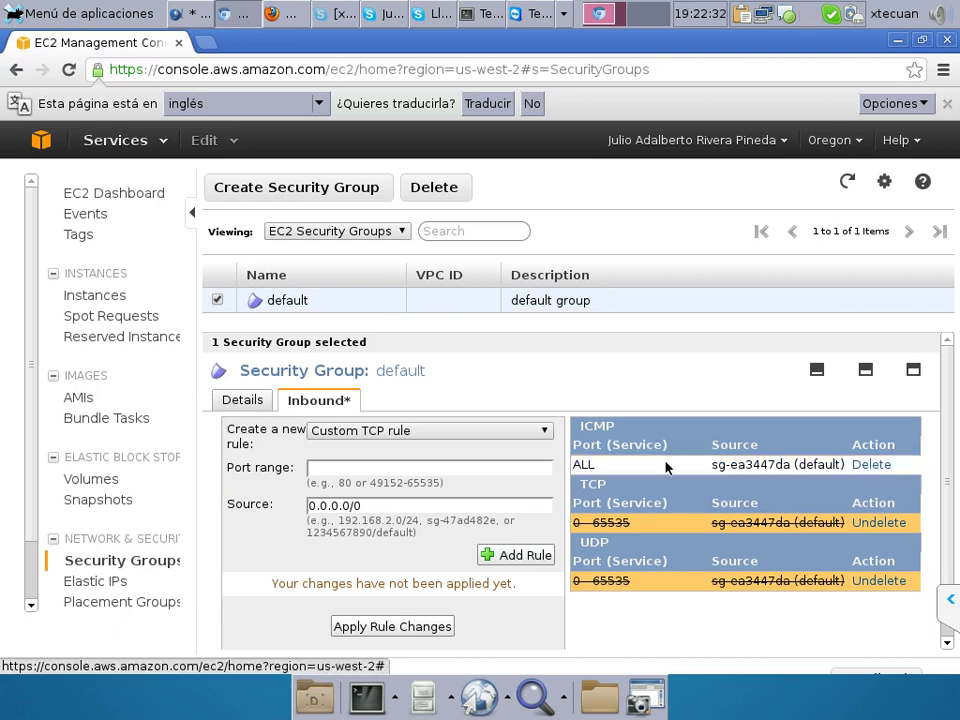
{"action": "left_click", "coordinate": [241, 400]}
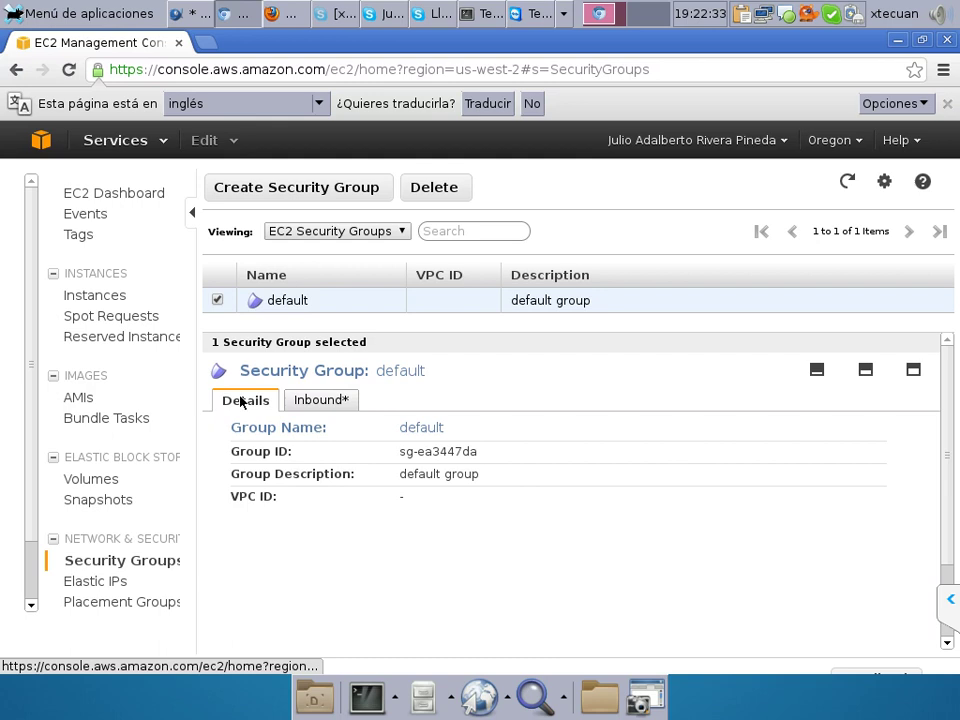
{"action": "left_click", "coordinate": [356, 189]}
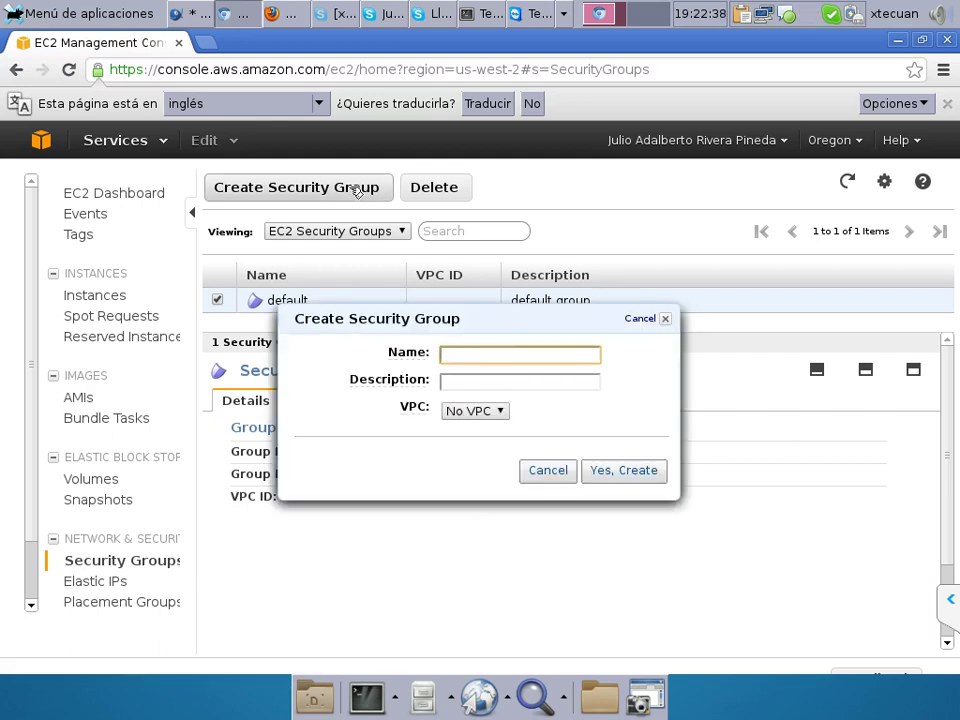
{"action": "left_click", "coordinate": [560, 474]}
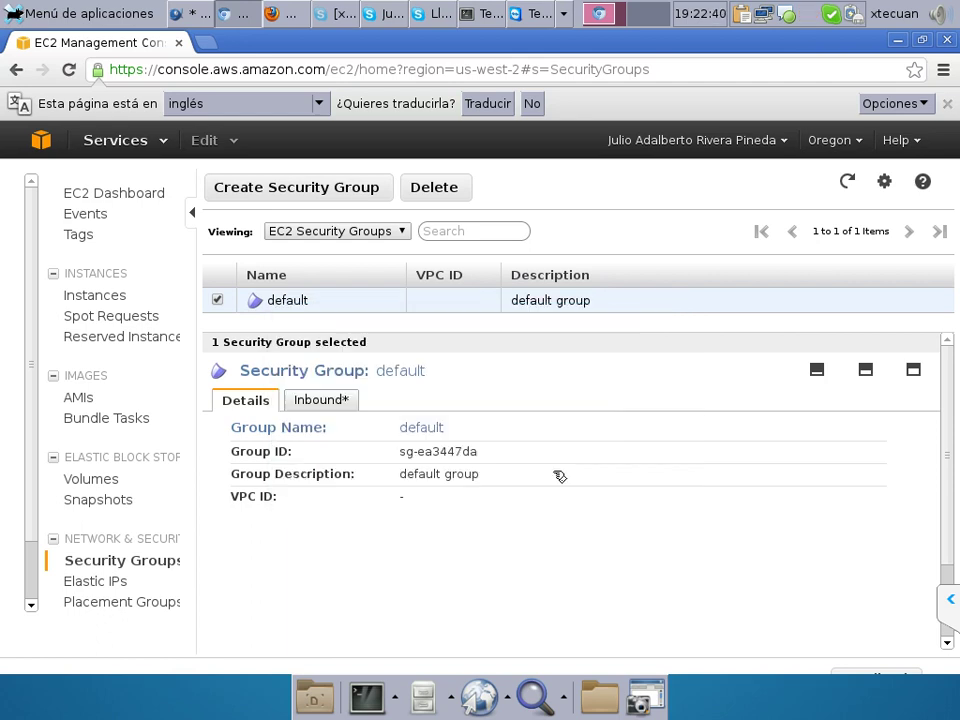
From the EC2 dashboard, launch an instance with the Classic Wizard using the 64-bit Amazon Linux AMI 2013.03.1
{"action": "left_click", "coordinate": [108, 193]}
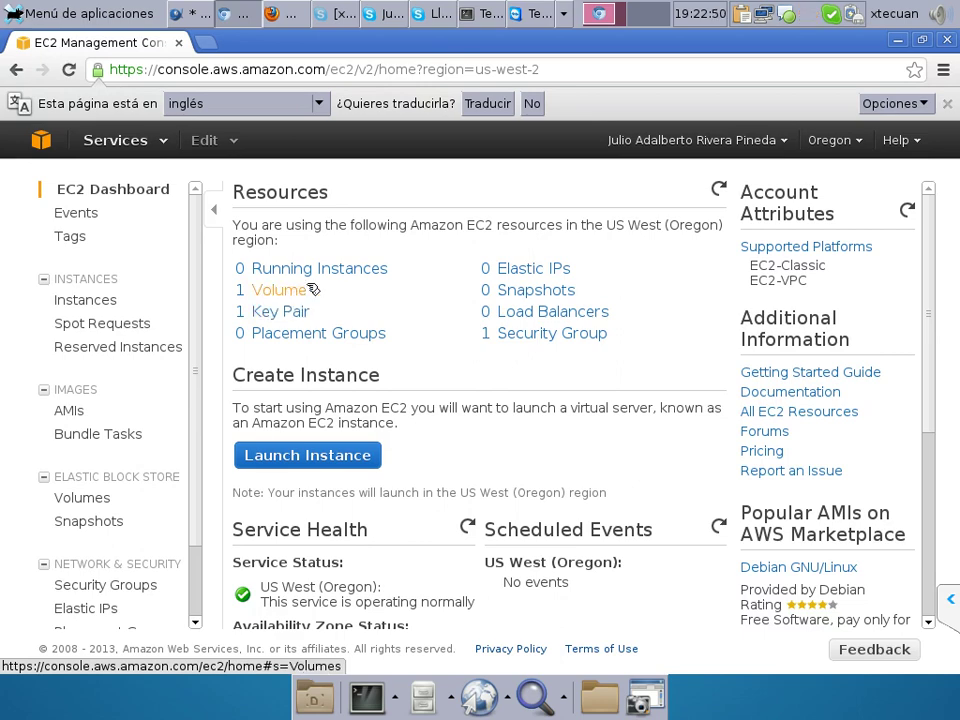
{"action": "left_click", "coordinate": [317, 455]}
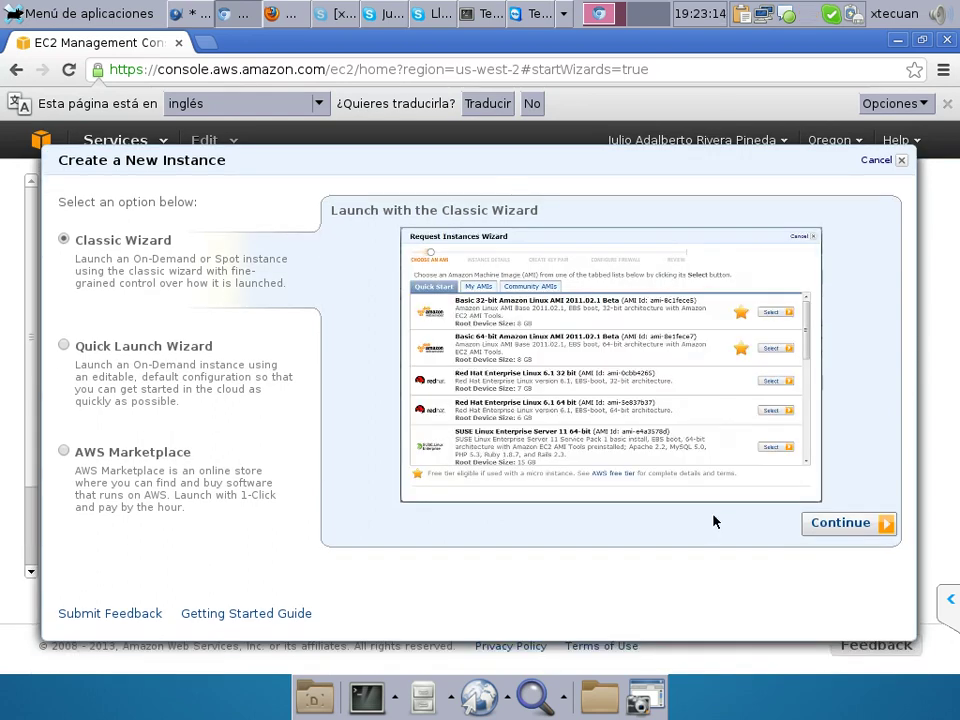
{"action": "left_click", "coordinate": [853, 524]}
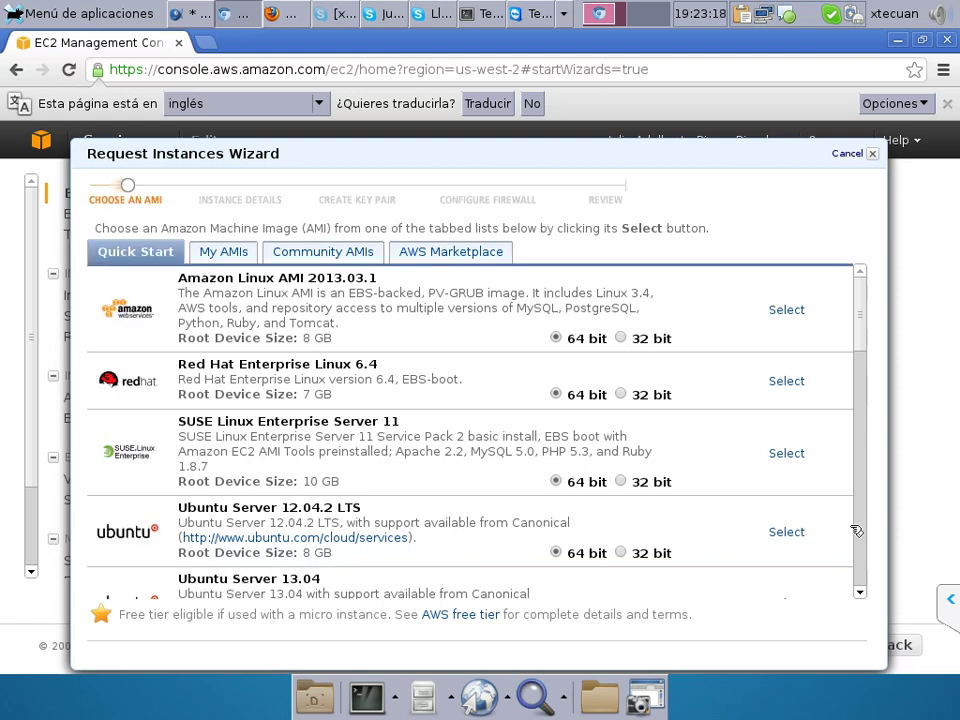
{"action": "left_click", "coordinate": [794, 311]}
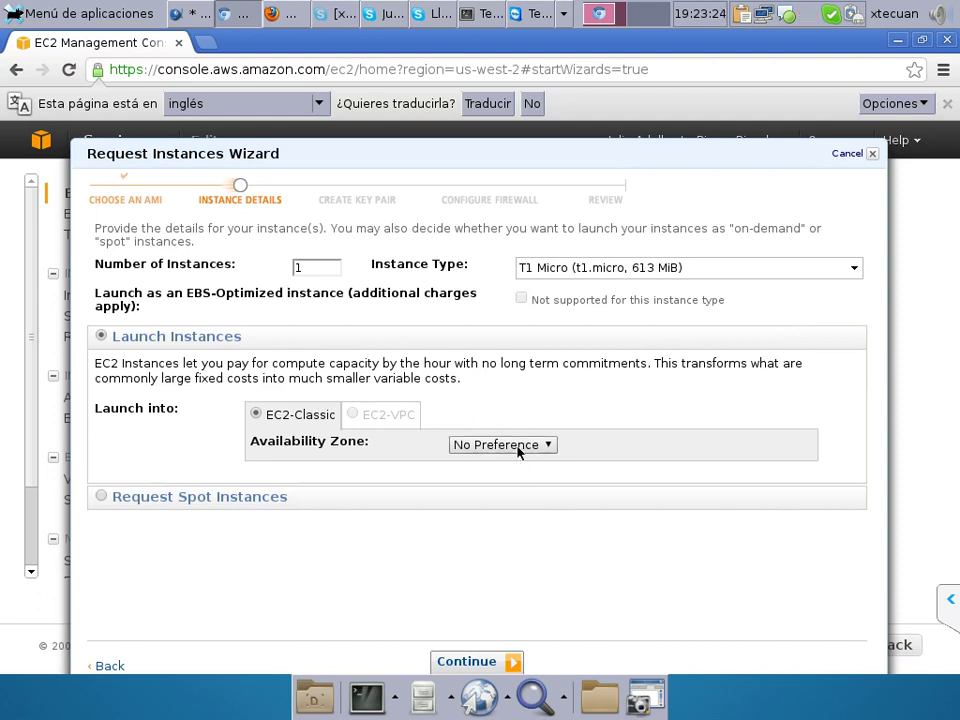
Accept the default details for one T1 Micro instance, including the advanced options and storage configuration
{"action": "left_click", "coordinate": [494, 663]}
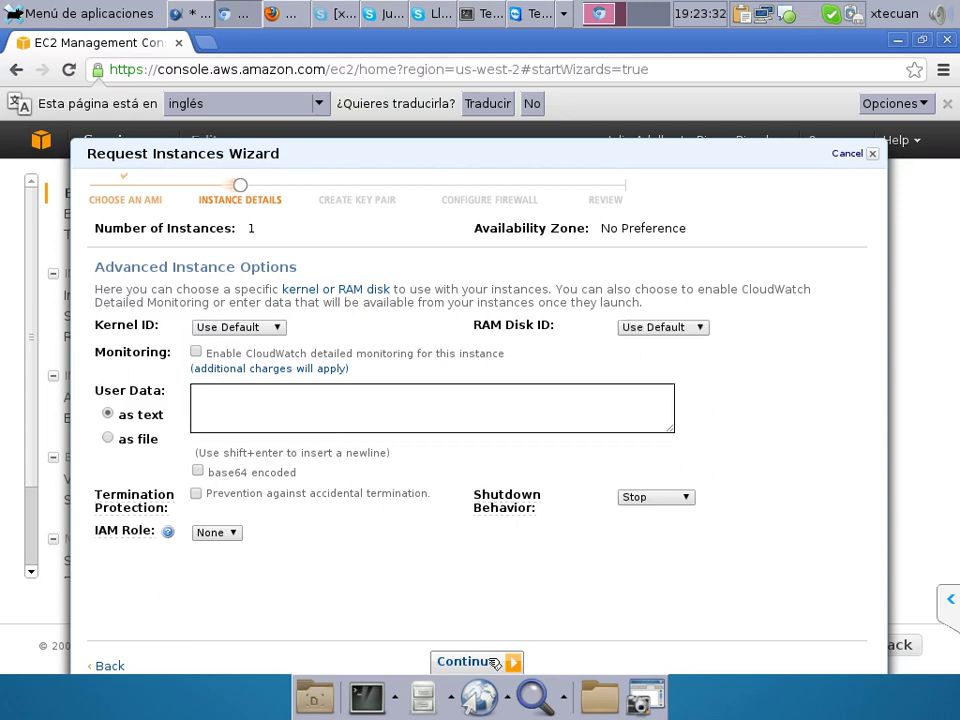
{"action": "left_click", "coordinate": [470, 662]}
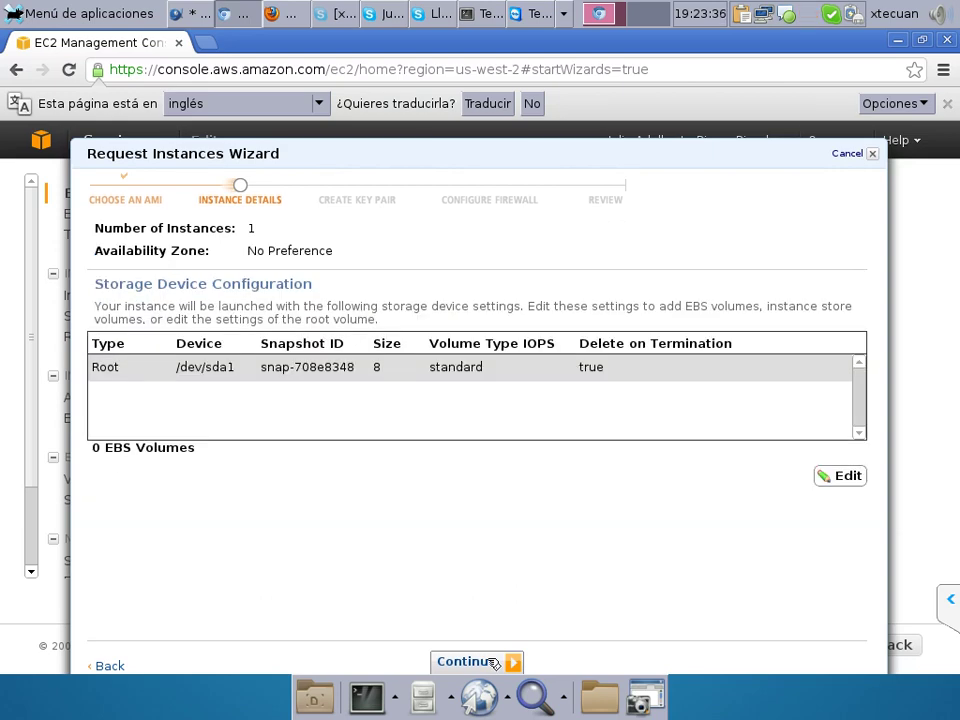
{"action": "left_click", "coordinate": [470, 662]}
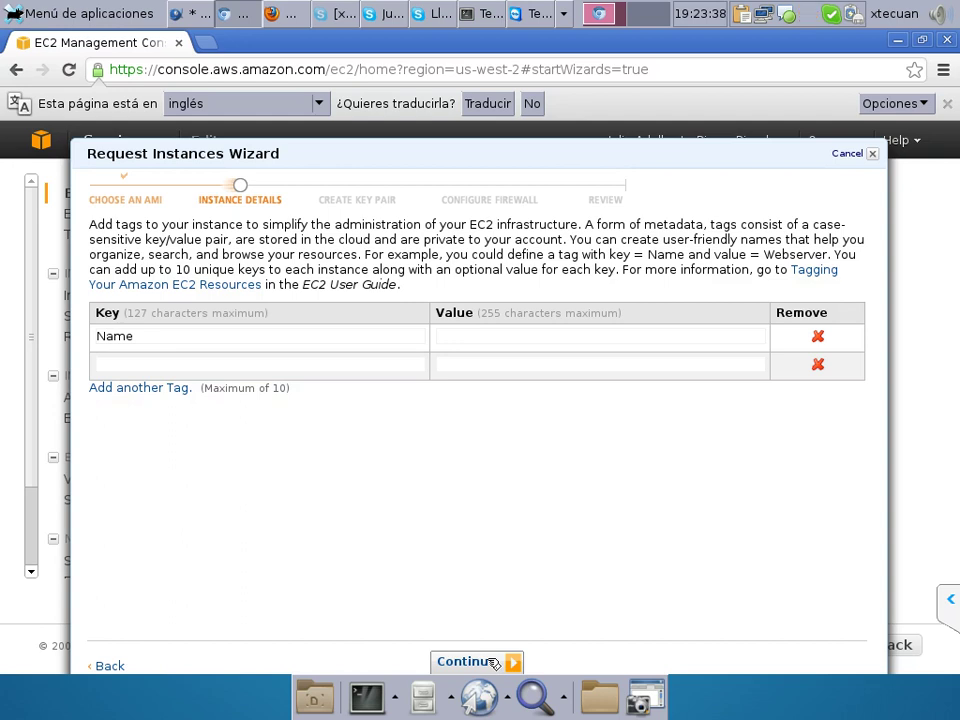
Set the instance's Name tag to maestria and use the existing maestria key pair
{"action": "left_click", "coordinate": [499, 336]}
{"action": "type", "text": "maestria"}
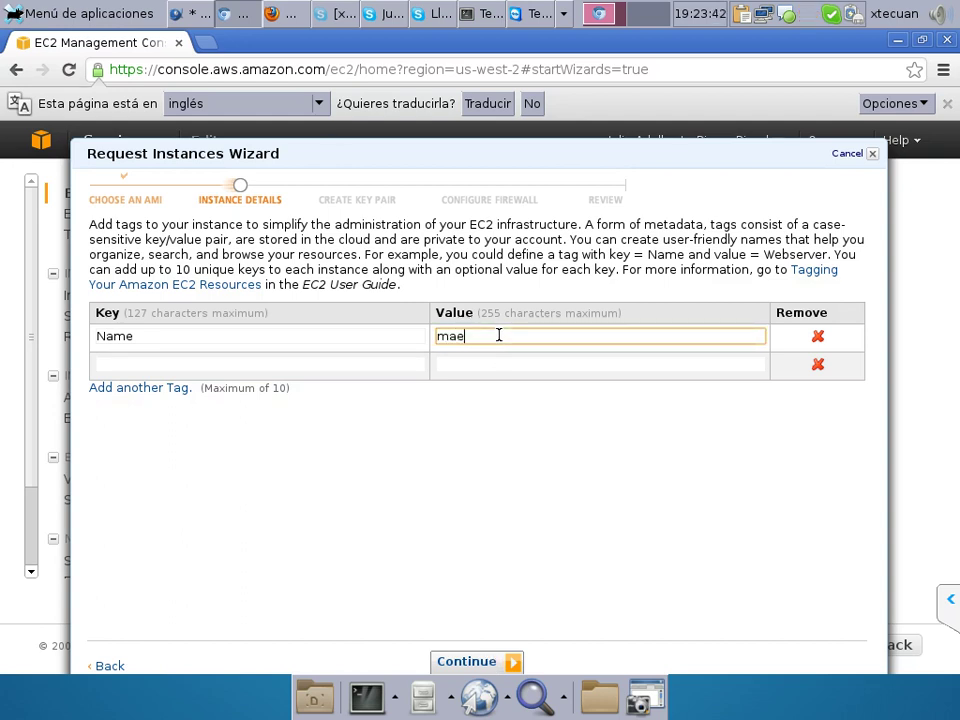
{"action": "left_click", "coordinate": [497, 661]}
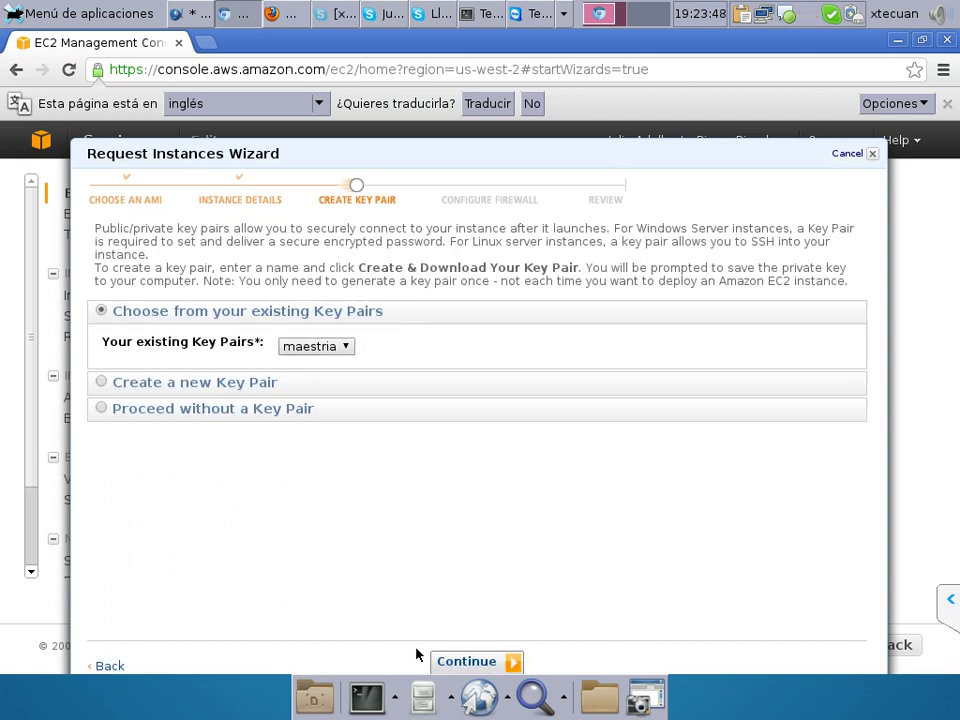
{"action": "left_click", "coordinate": [495, 661]}
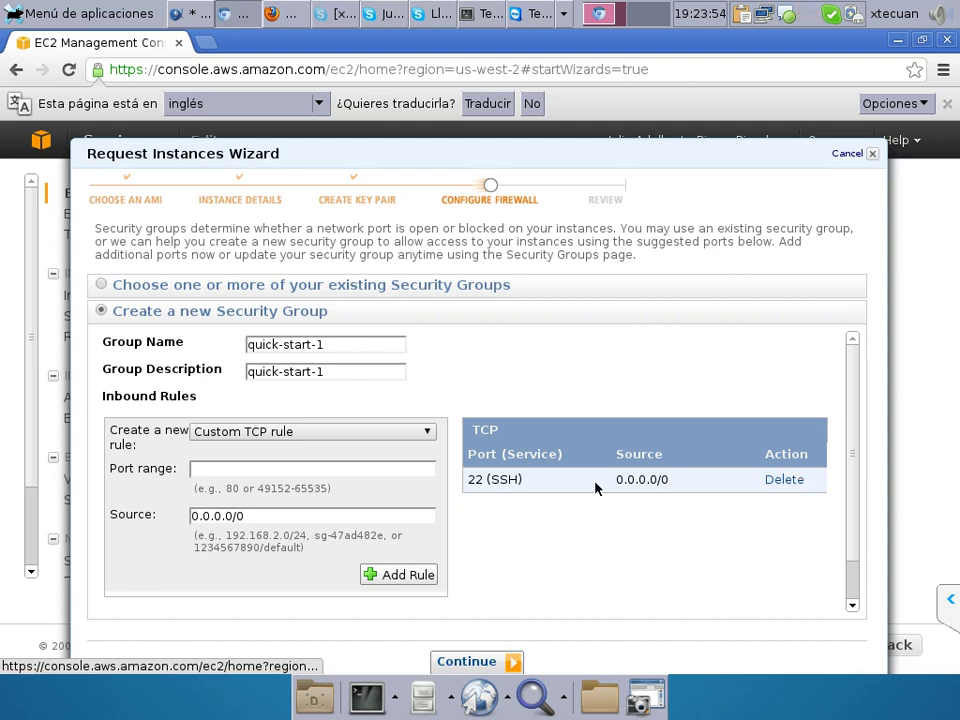
Add an All ICMP inbound rule with source 0.0.0.0/0 to the new quick-start-1 security group
{"action": "left_click", "coordinate": [275, 471]}
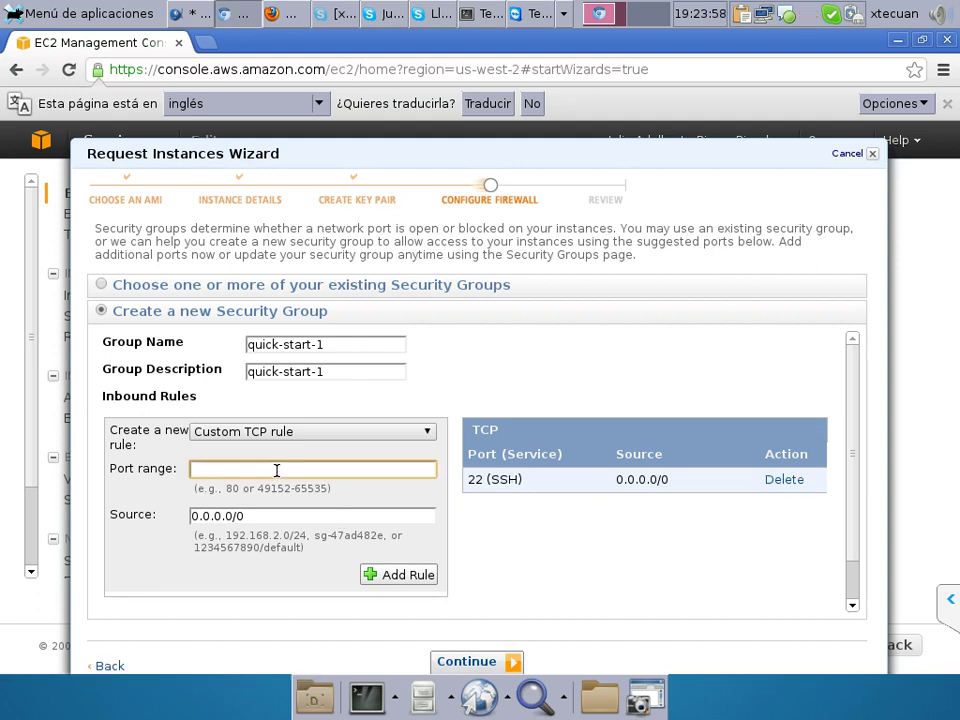
{"action": "left_click", "coordinate": [253, 432]}
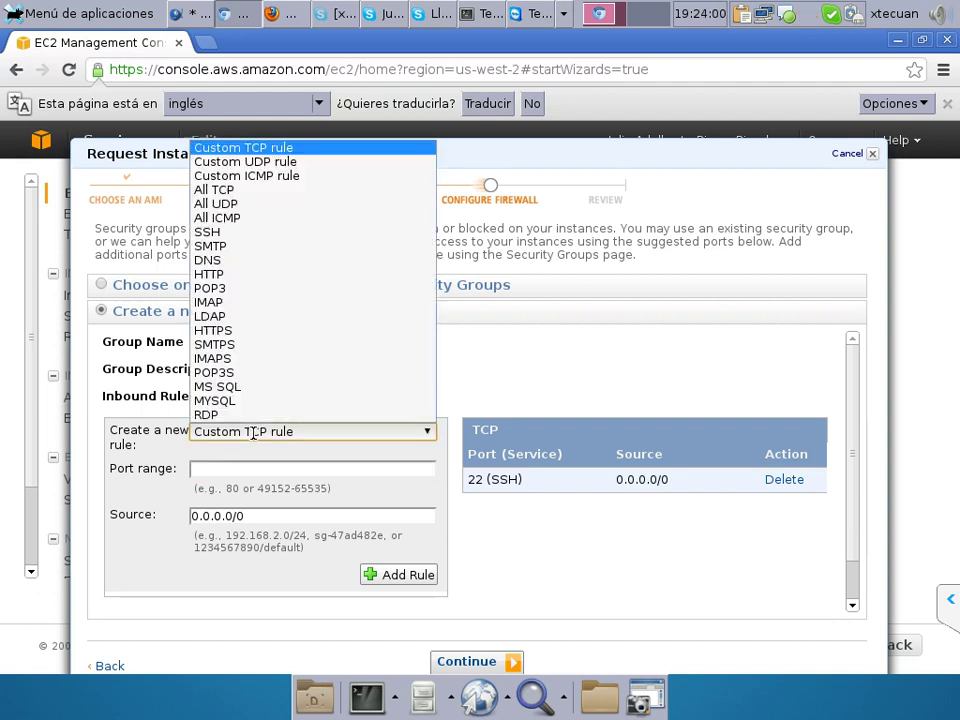
{"action": "left_click", "coordinate": [226, 218]}
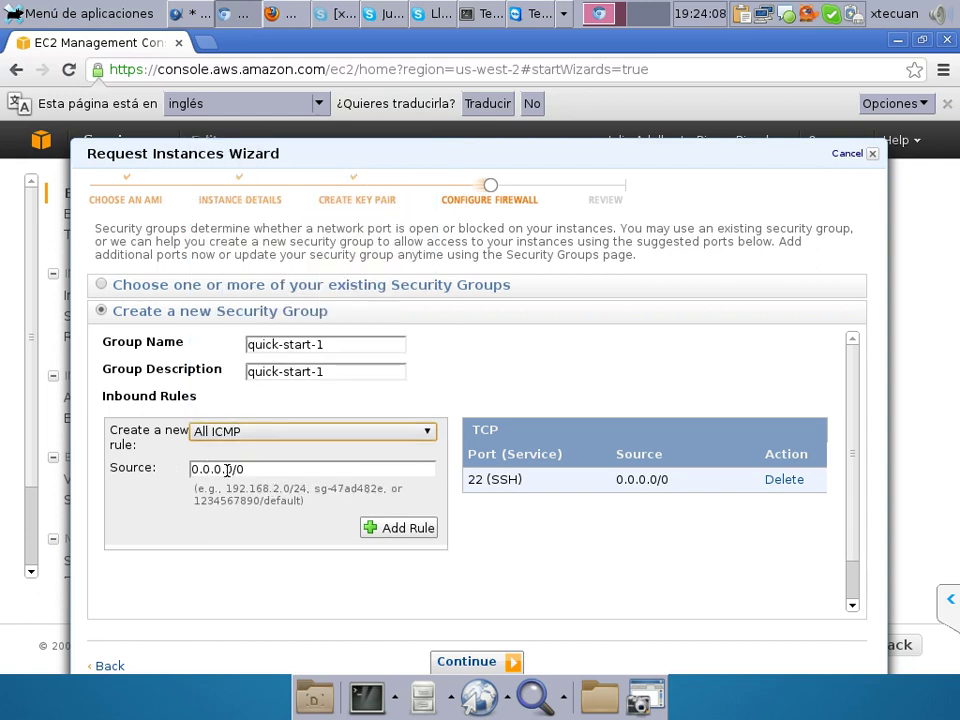
{"action": "left_click", "coordinate": [407, 532]}
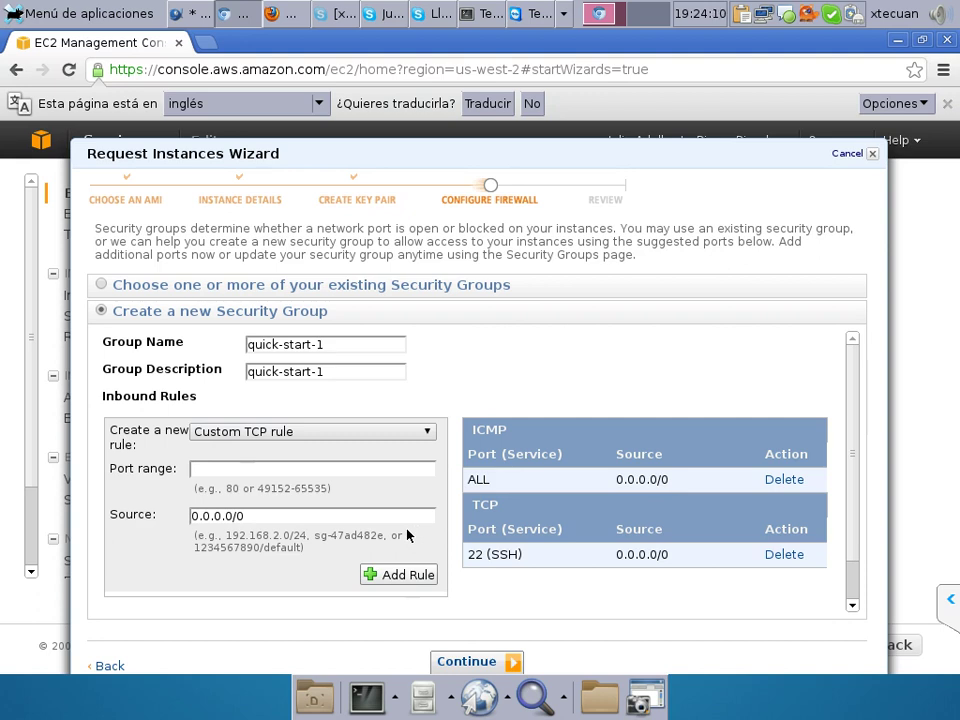
Add an HTTP inbound rule with source 0.0.0.0/0 to the new security group
{"action": "left_click", "coordinate": [282, 469]}
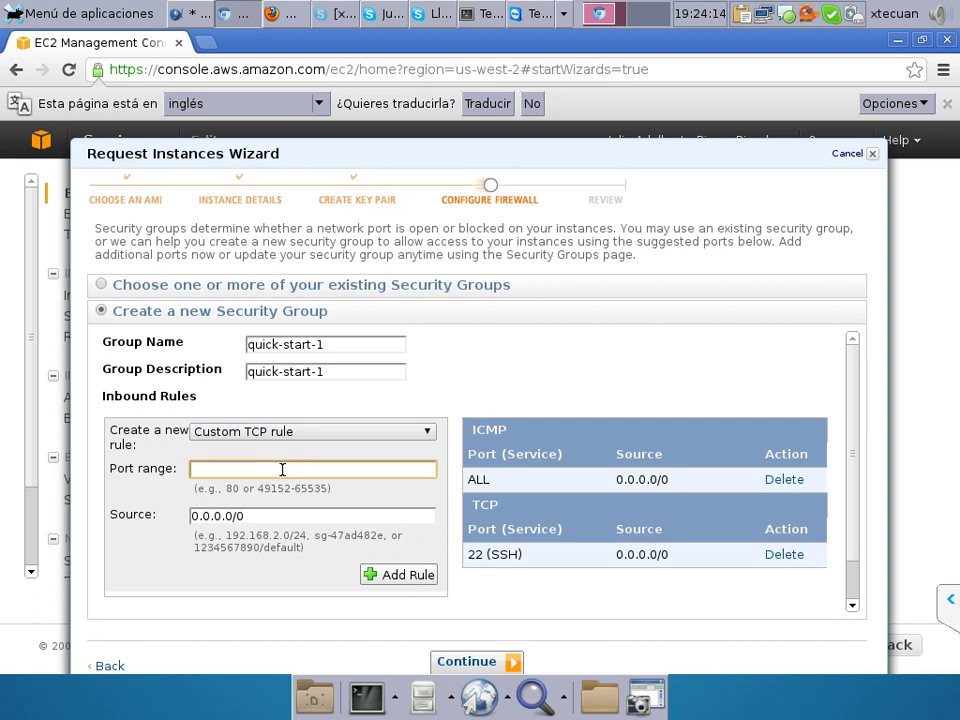
{"action": "left_click", "coordinate": [281, 431]}
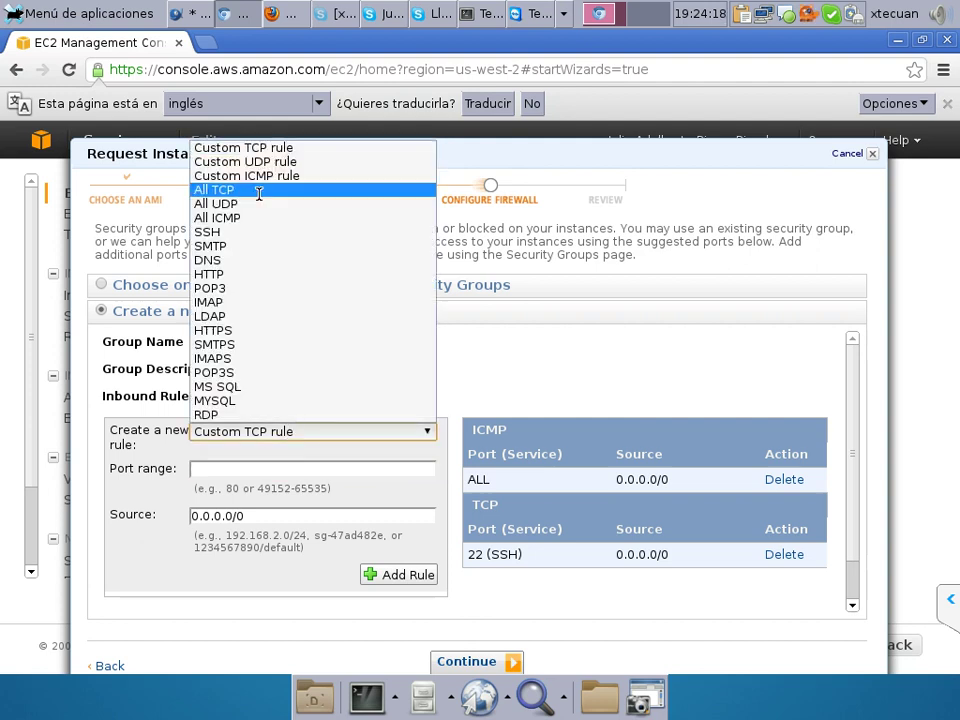
{"action": "left_click", "coordinate": [217, 272]}
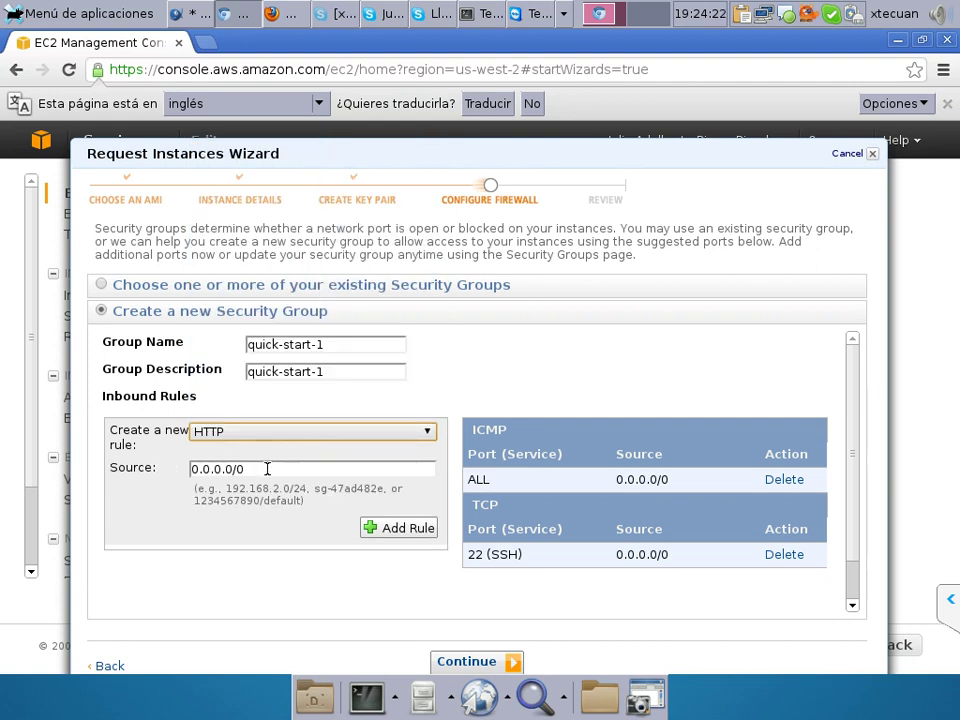
{"action": "left_click", "coordinate": [393, 528]}
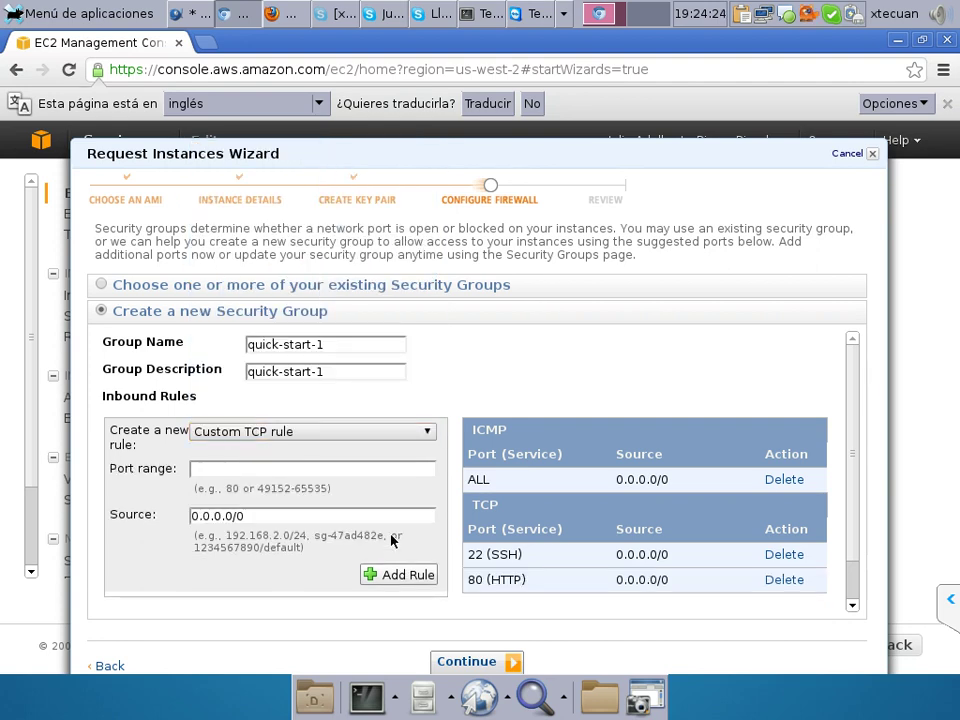
Add a Custom TCP inbound rule for port range 0-65535 with source 0.0.0.0/0 to the new security group
{"action": "left_click", "coordinate": [250, 431]}
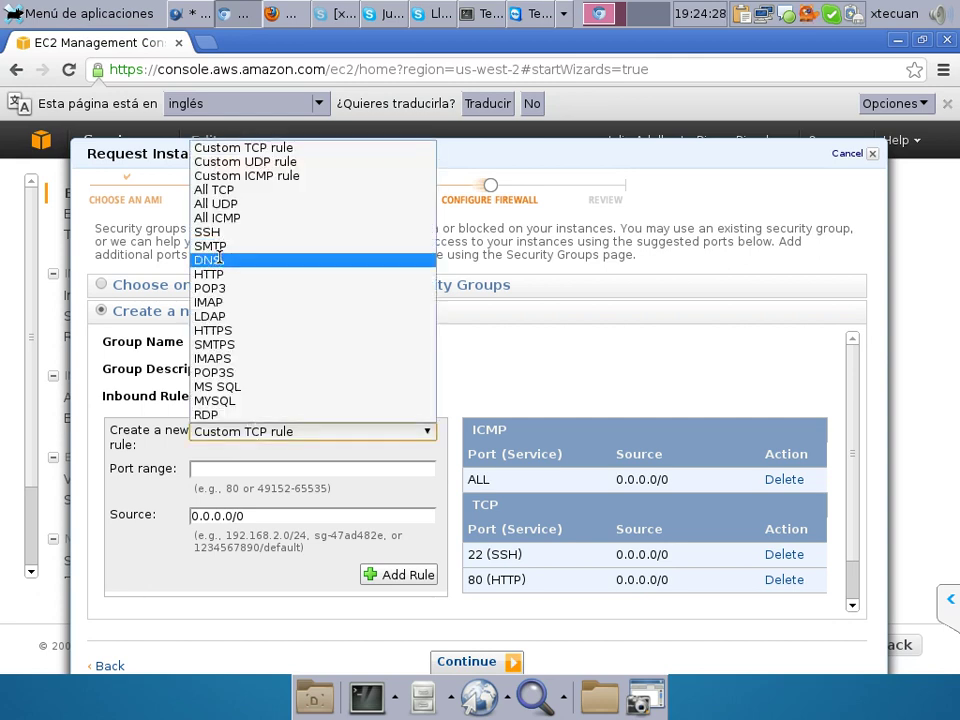
{"action": "left_click", "coordinate": [246, 470]}
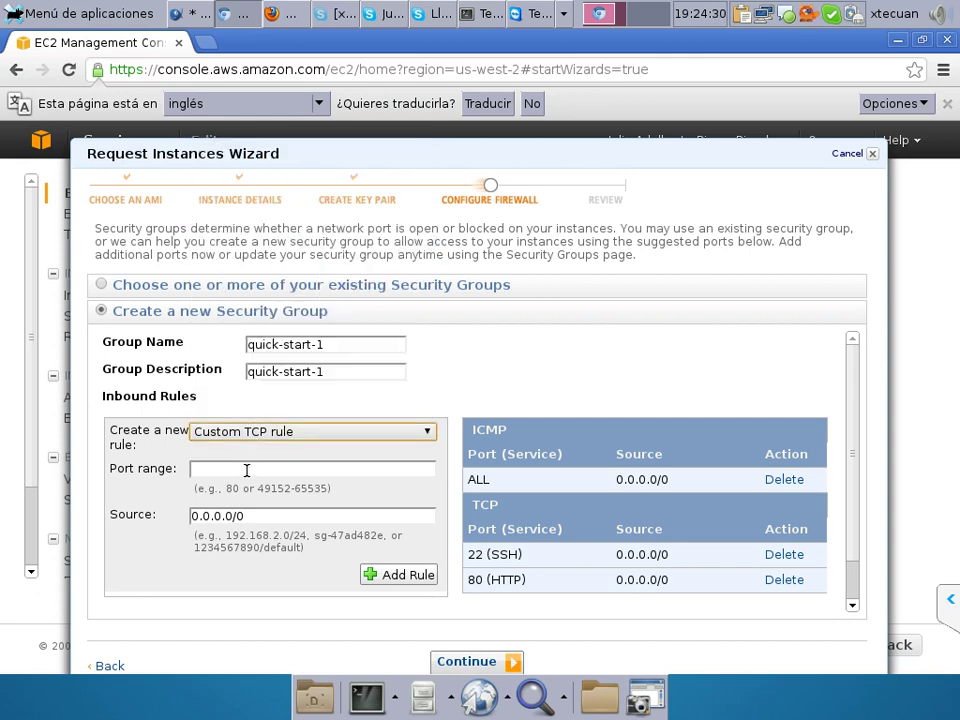
{"action": "left_click", "coordinate": [246, 469]}
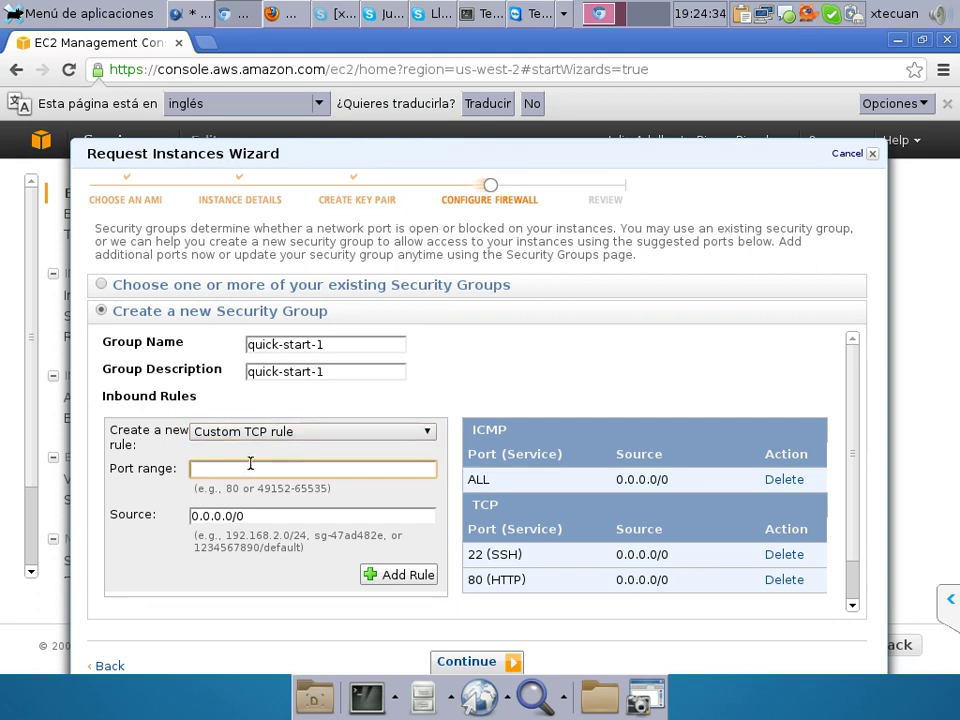
{"action": "type", "text": "0-65"}
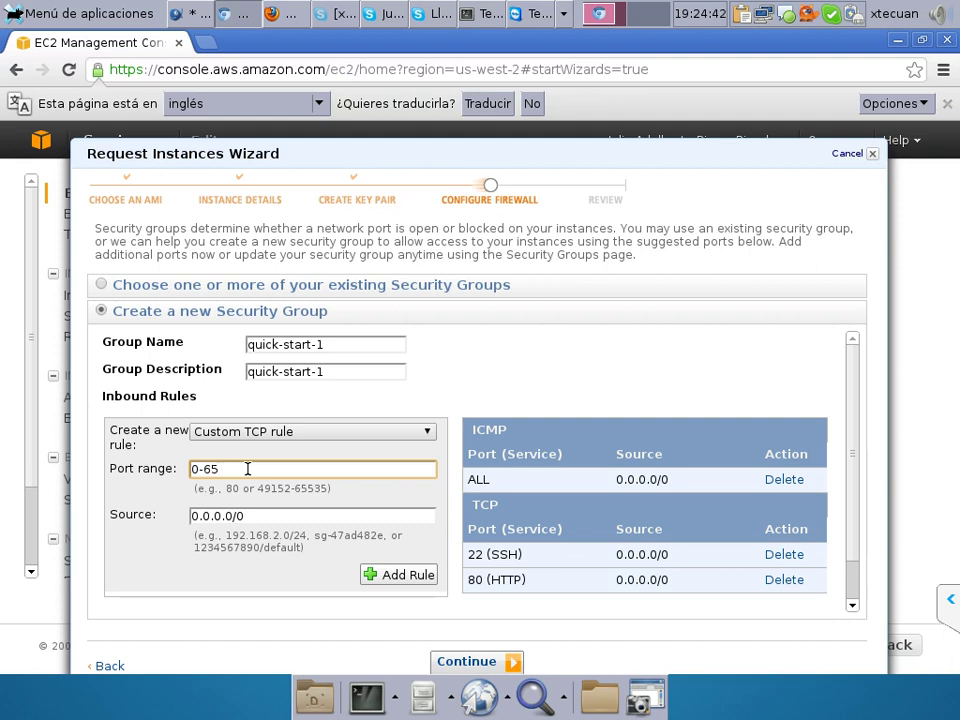
{"action": "type", "text": "535"}
{"action": "left_click", "coordinate": [406, 576]}
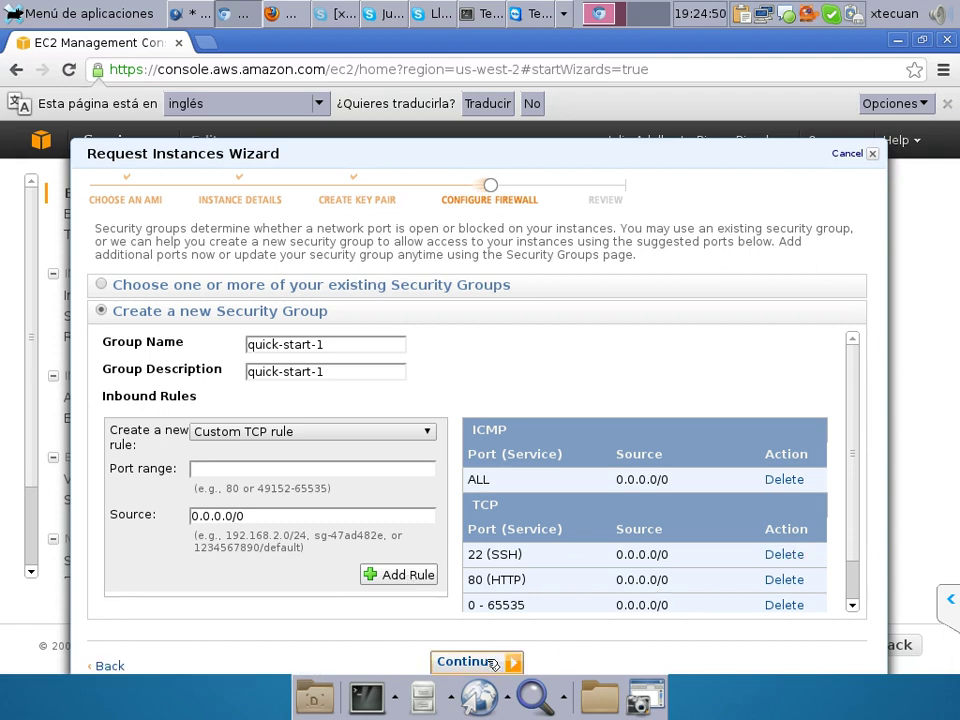
Change both the security group's name and its description to quick-start-1-open
{"action": "left_click", "coordinate": [332, 345]}
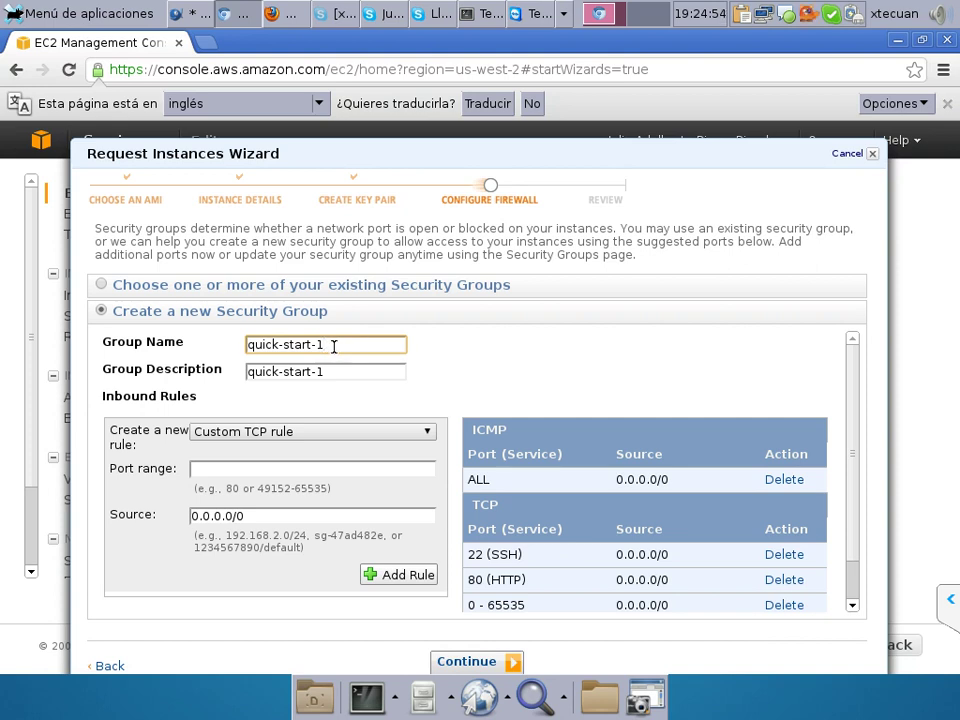
{"action": "type", "text": "-open"}
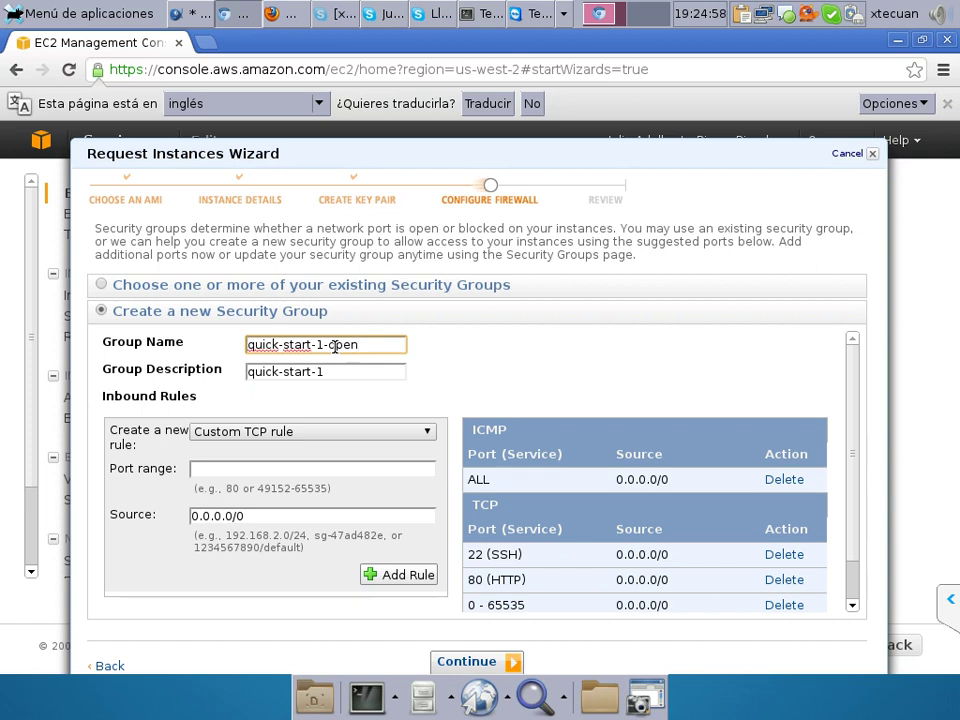
{"action": "left_click", "coordinate": [341, 371]}
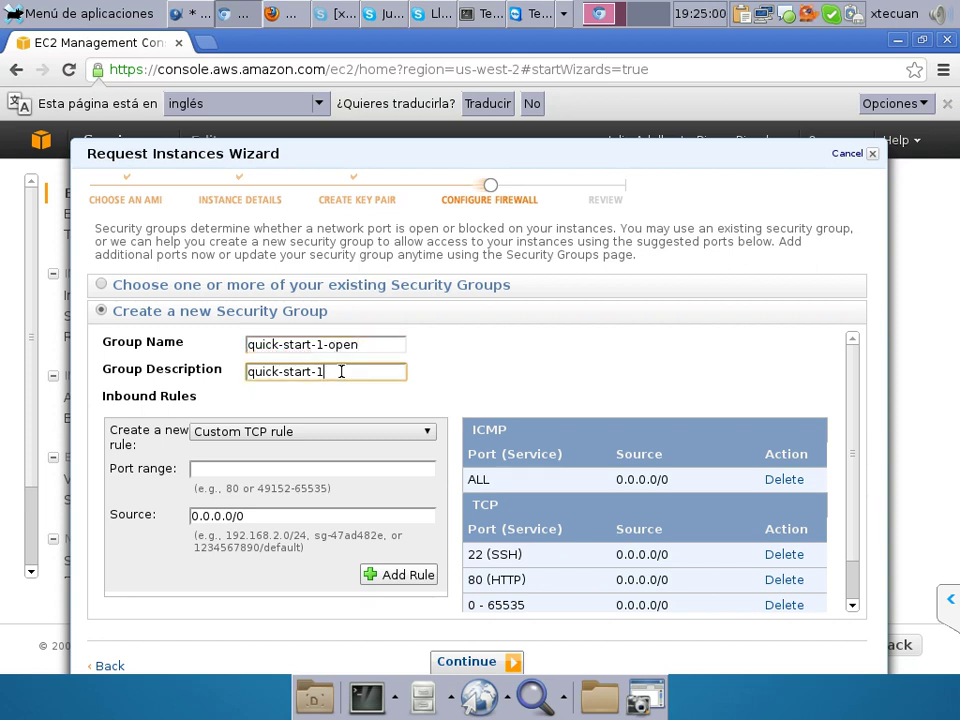
{"action": "type", "text": "-open"}
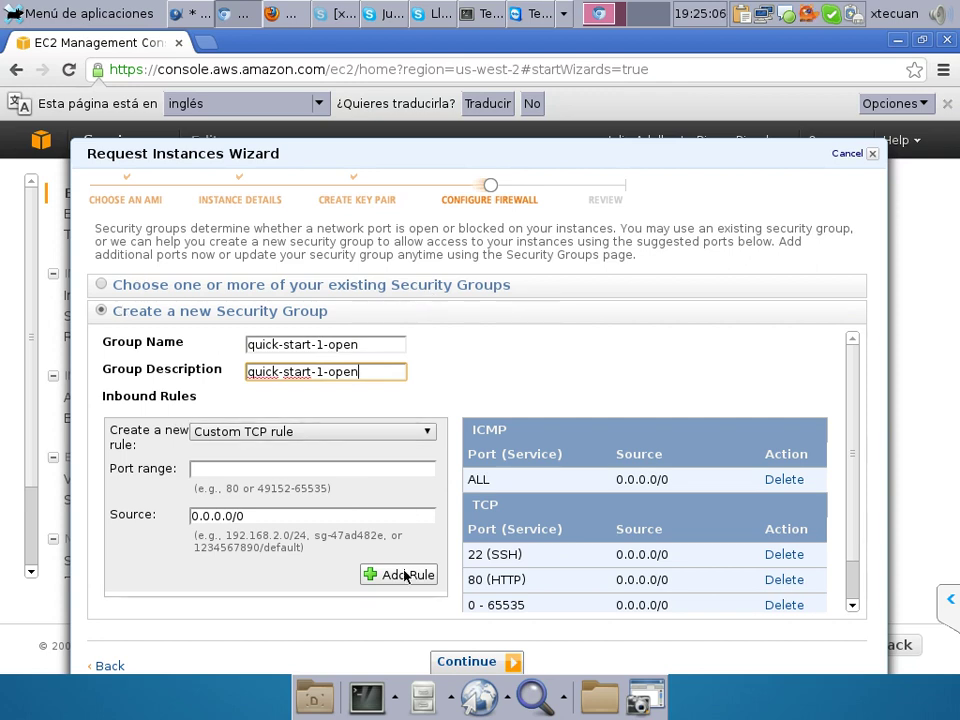
Continue to the review, launch the instance and close the launch wizard
{"action": "left_click", "coordinate": [472, 662]}
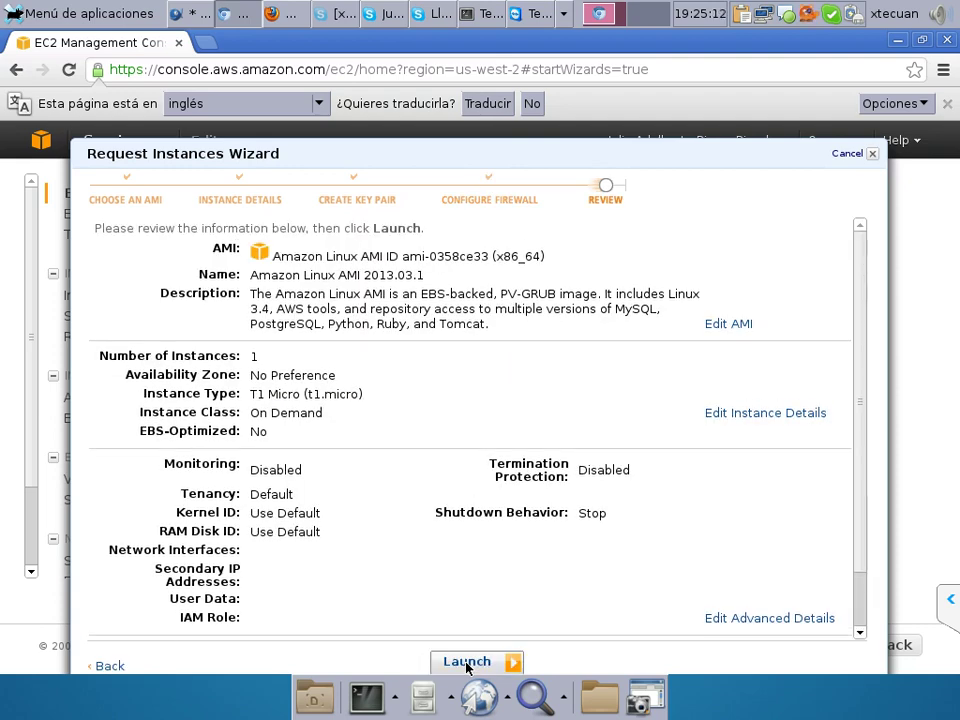
{"action": "left_click", "coordinate": [466, 662]}
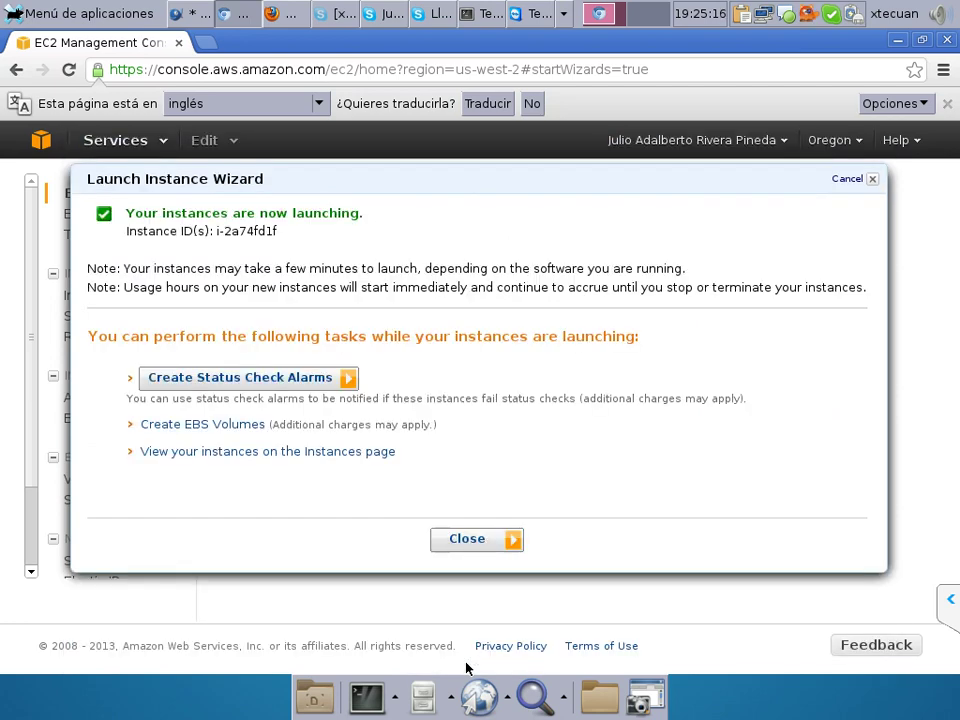
{"action": "left_click", "coordinate": [492, 539]}
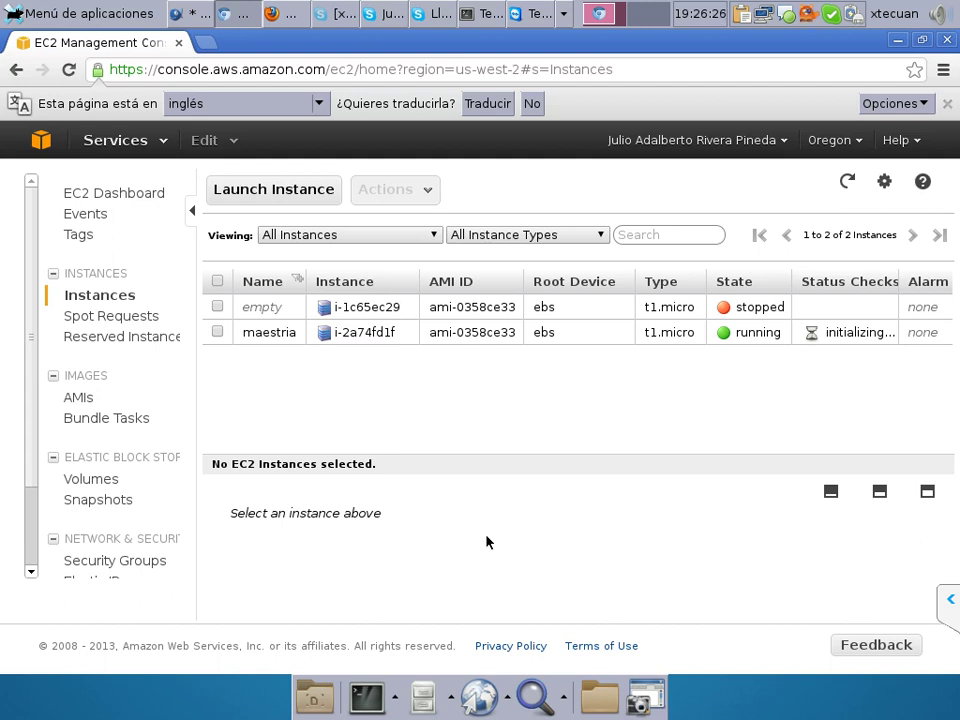
Open the connection instructions for the maestria instance and copy the example command for a standalone SSH client
{"action": "left_click", "coordinate": [370, 332]}
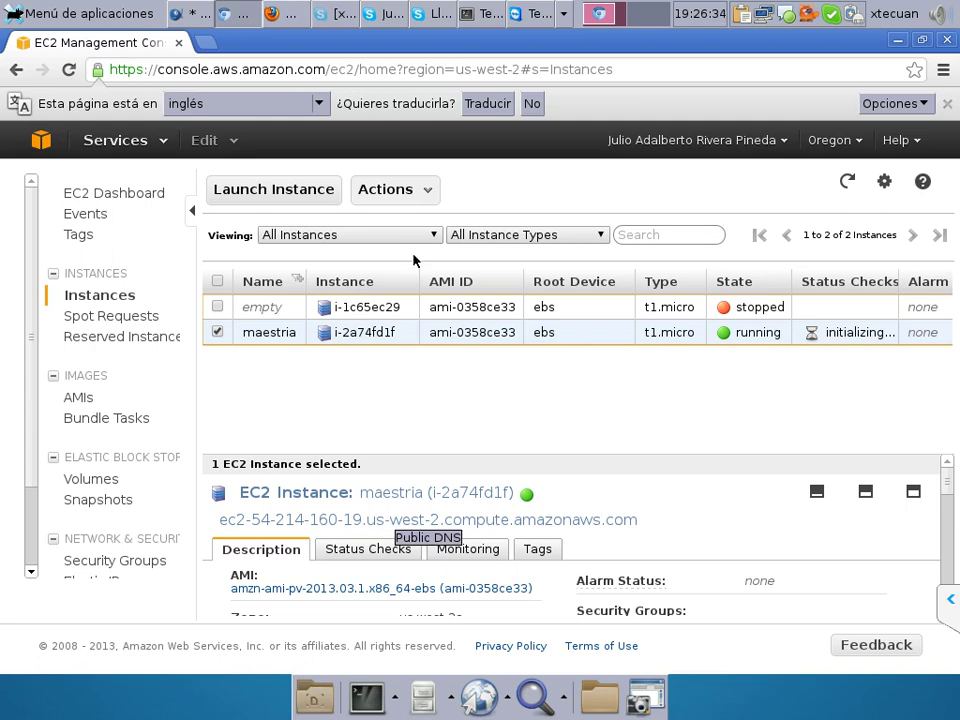
{"action": "right_click", "coordinate": [384, 330]}
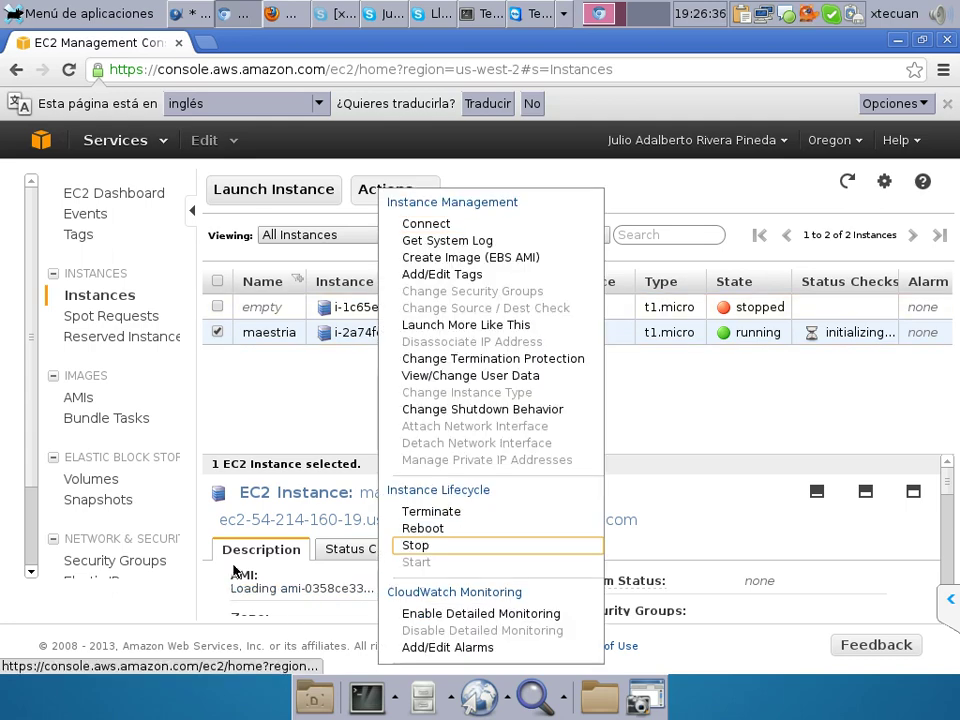
{"action": "left_click", "coordinate": [453, 227]}
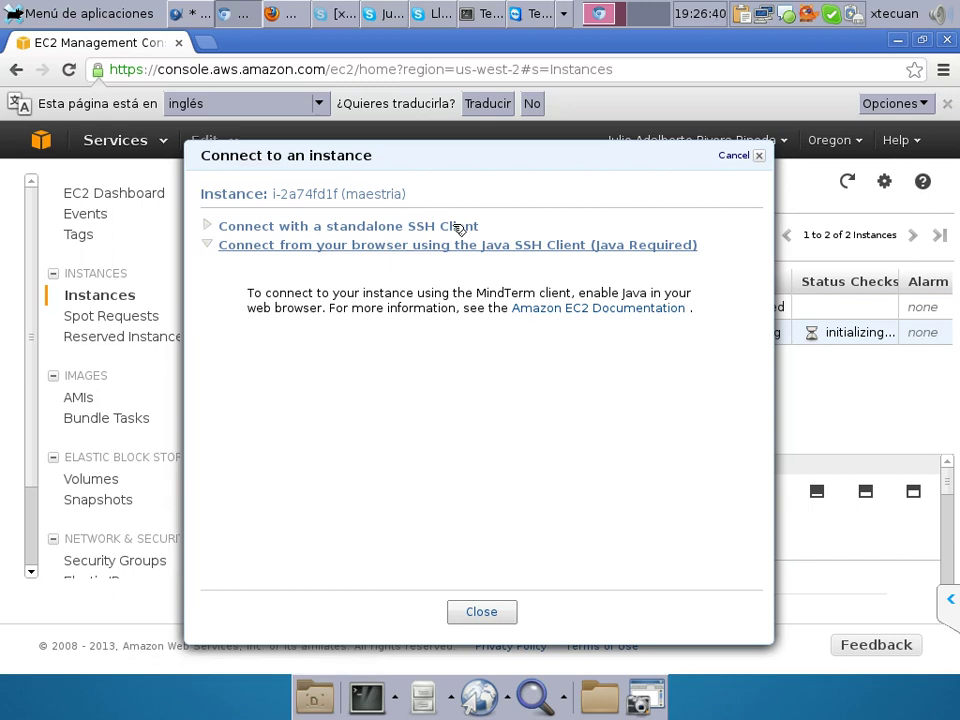
{"action": "left_click", "coordinate": [457, 228]}
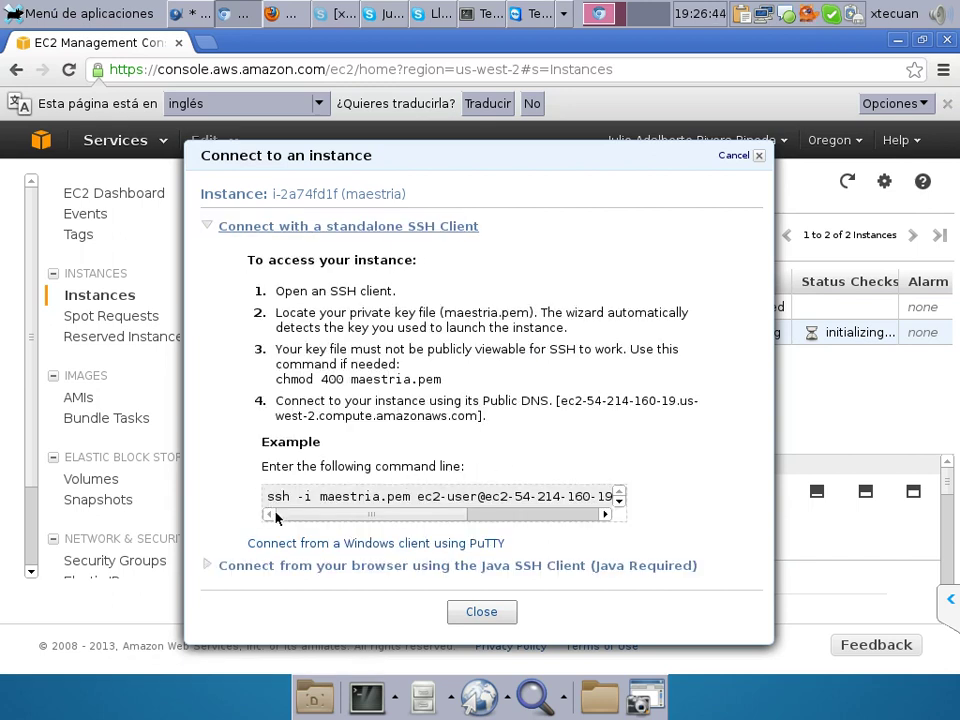
{"action": "left_click_drag", "start_coordinate": [266, 505], "coordinate": [619, 510]}
{"action": "right_click", "coordinate": [551, 499]}
{"action": "left_click", "coordinate": [575, 509]}
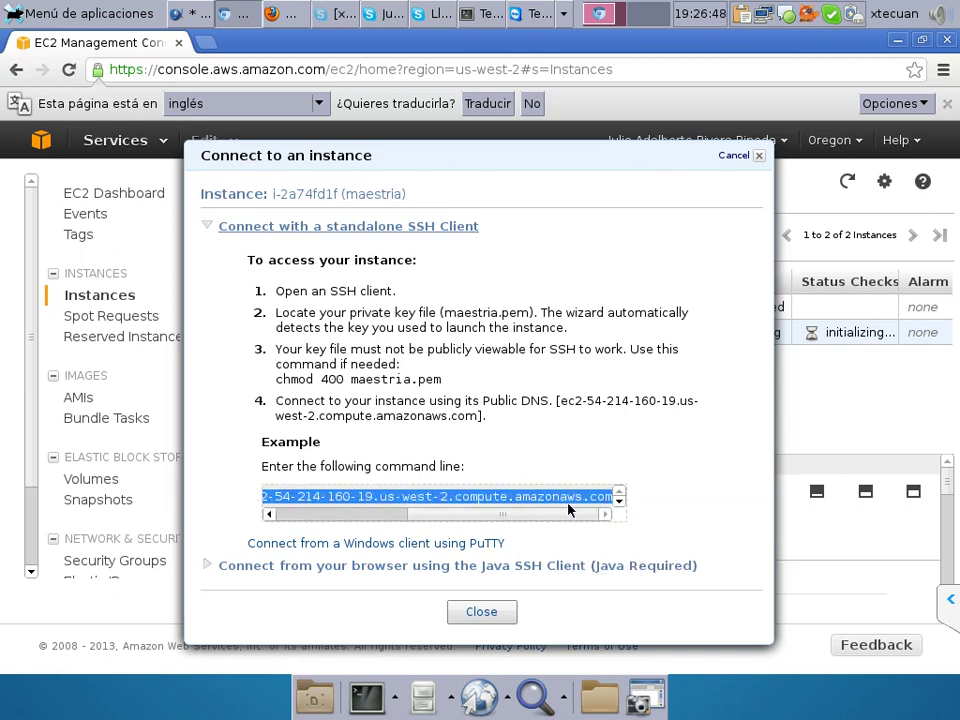
Switch to the terminal, stop the running ping, and connect to the instance with the copied ssh command, answering yes to the host authenticity question
{"action": "left_click", "coordinate": [485, 13]}
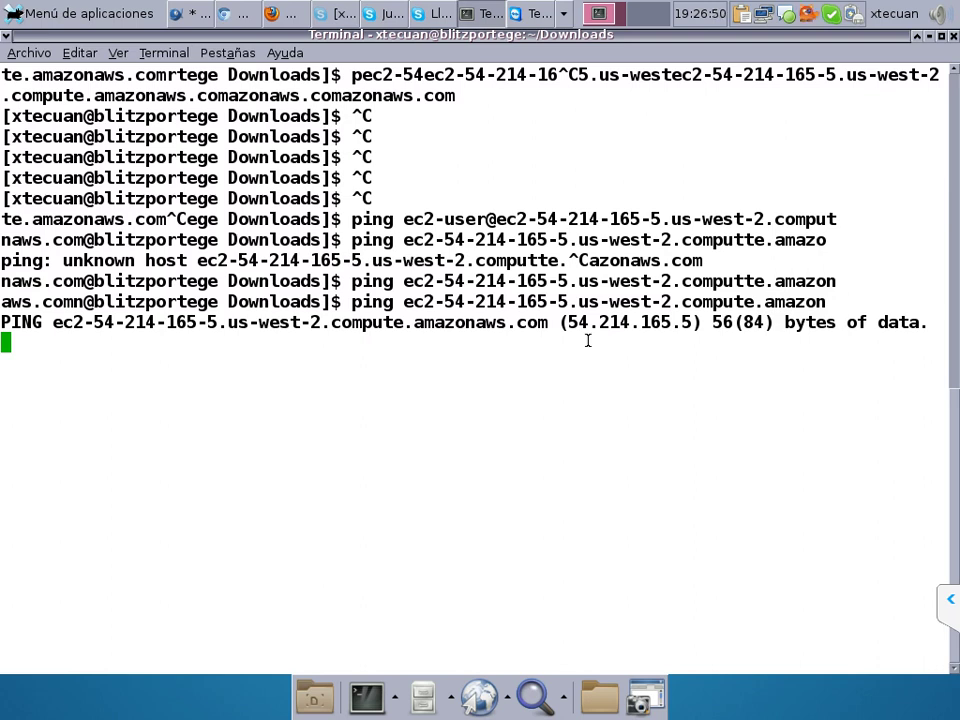
{"action": "key", "text": "ctrl+c"}
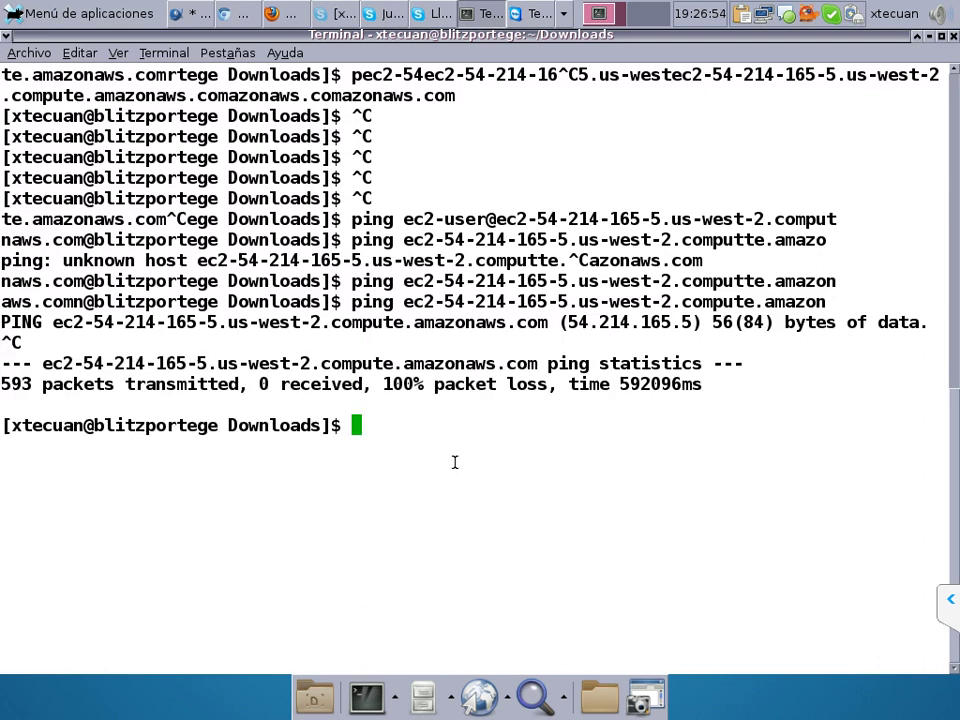
{"action": "right_click", "coordinate": [553, 482]}
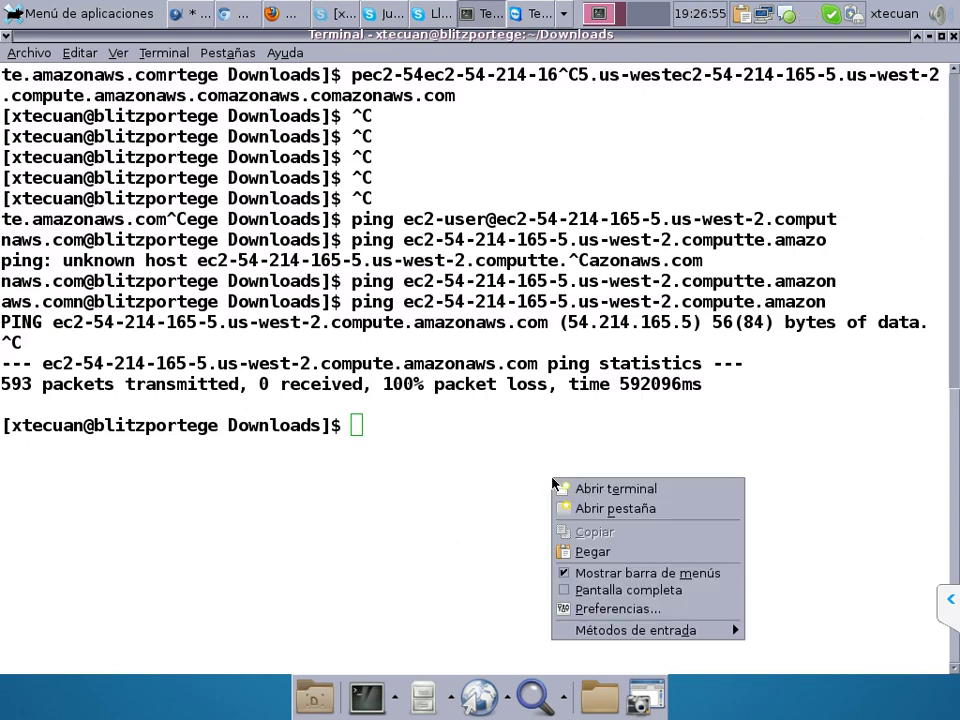
{"action": "left_click", "coordinate": [606, 550]}
{"action": "key", "text": "Return"}
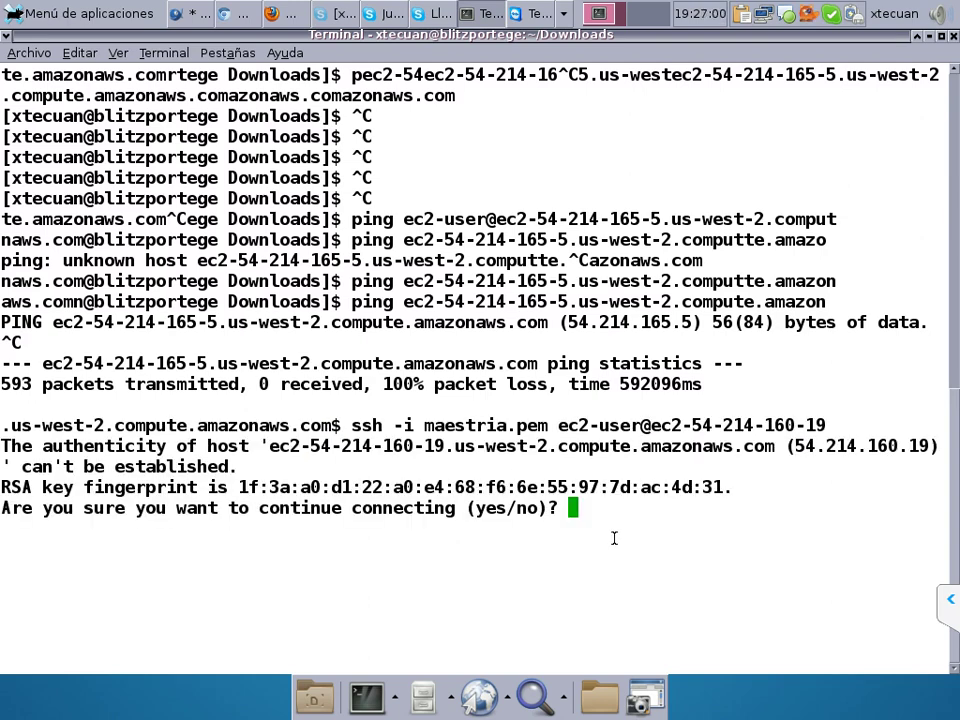
{"action": "type", "text": "yes"}
{"action": "key", "text": "Return"}
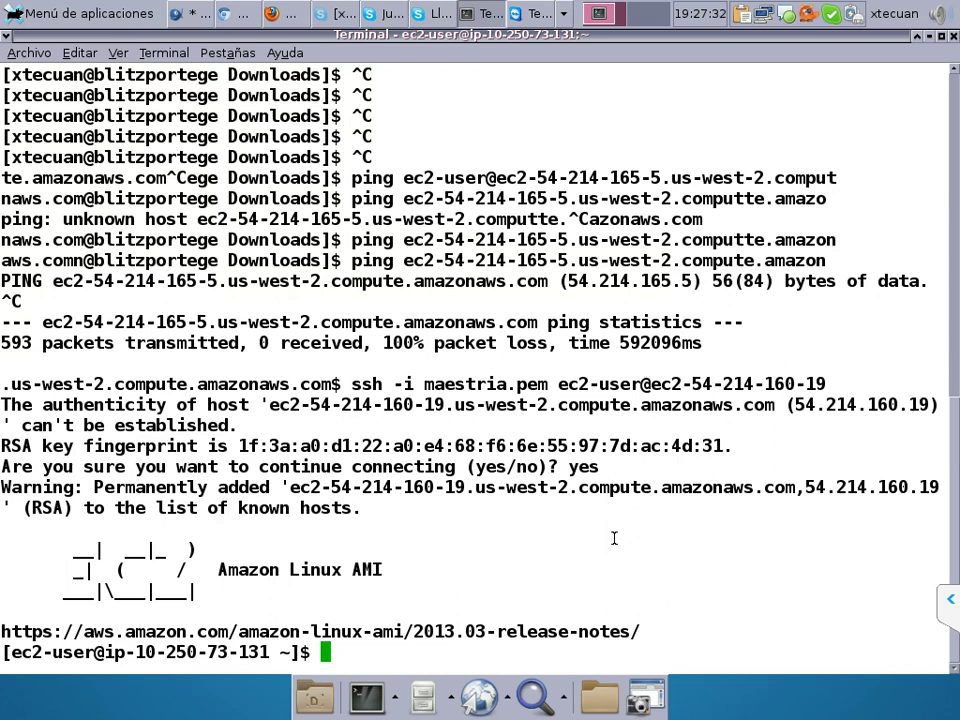
Check the instance's Java version with java -version and its disk usage with df -h
{"action": "type", "text": "java -"}
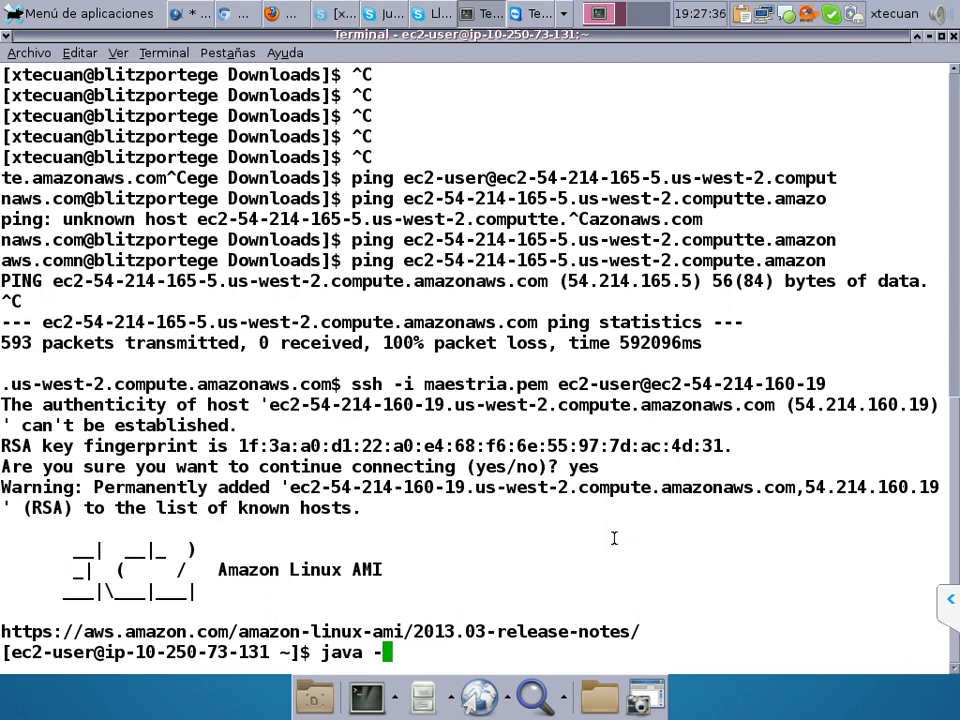
{"action": "type", "text": "version"}
{"action": "key", "text": "Return"}
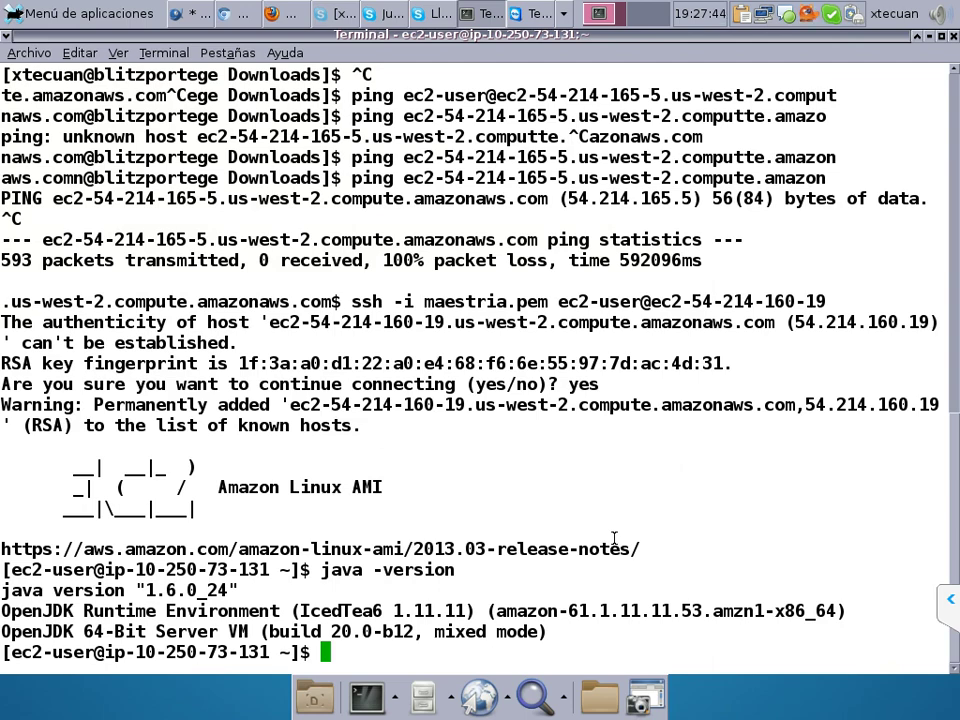
{"action": "type", "text": "df "}
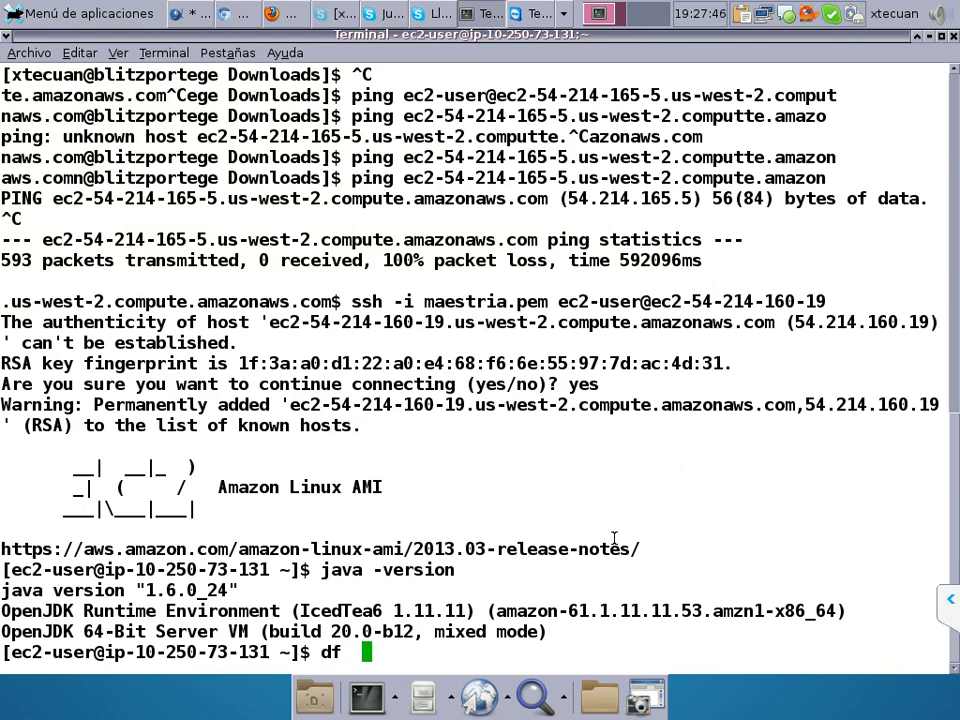
{"action": "type", "text": " -h"}
{"action": "key", "text": "Return"}
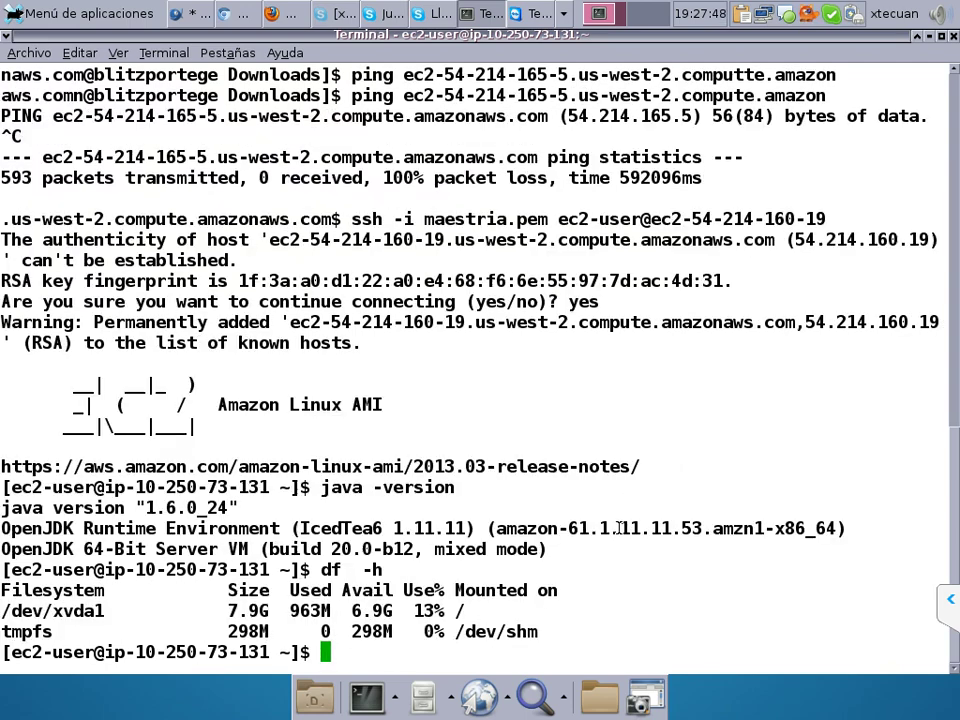